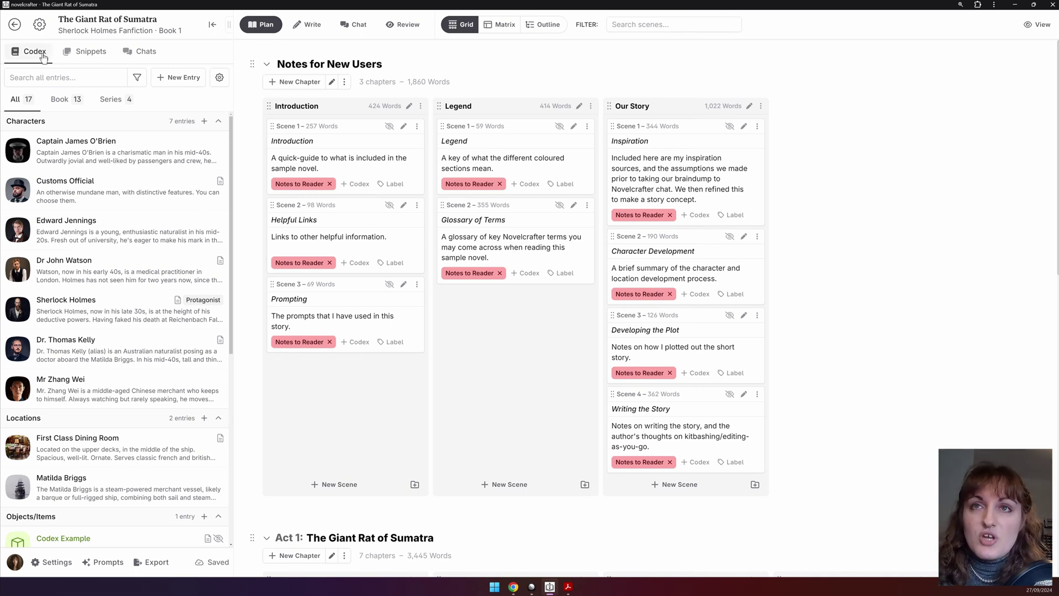
Browse the Snippets and Chats lists, then return to the Codex entries.
{"action": "left_click", "coordinate": [84, 51]}
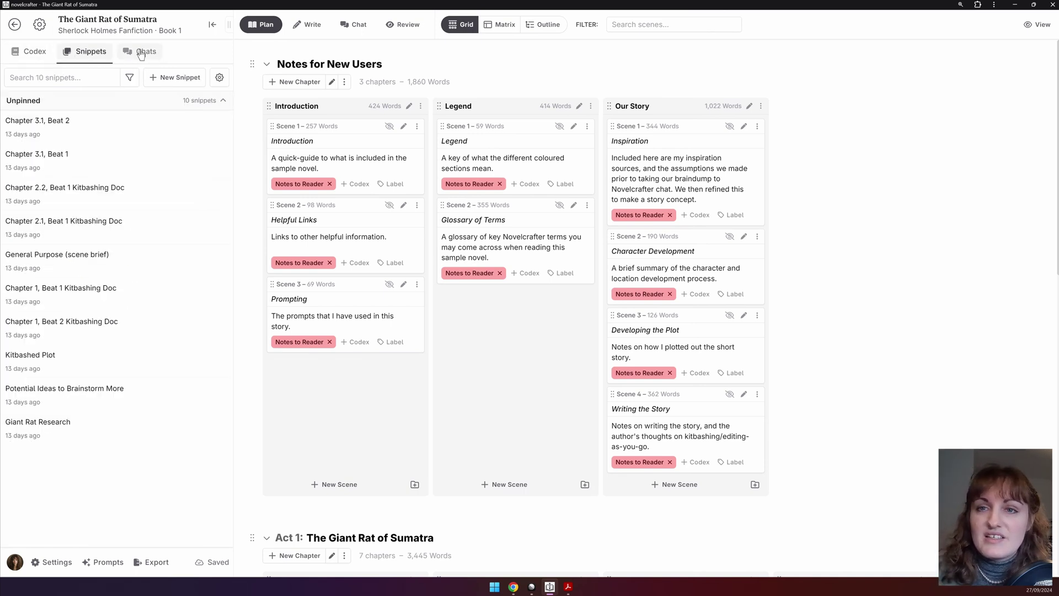
{"action": "left_click", "coordinate": [141, 53]}
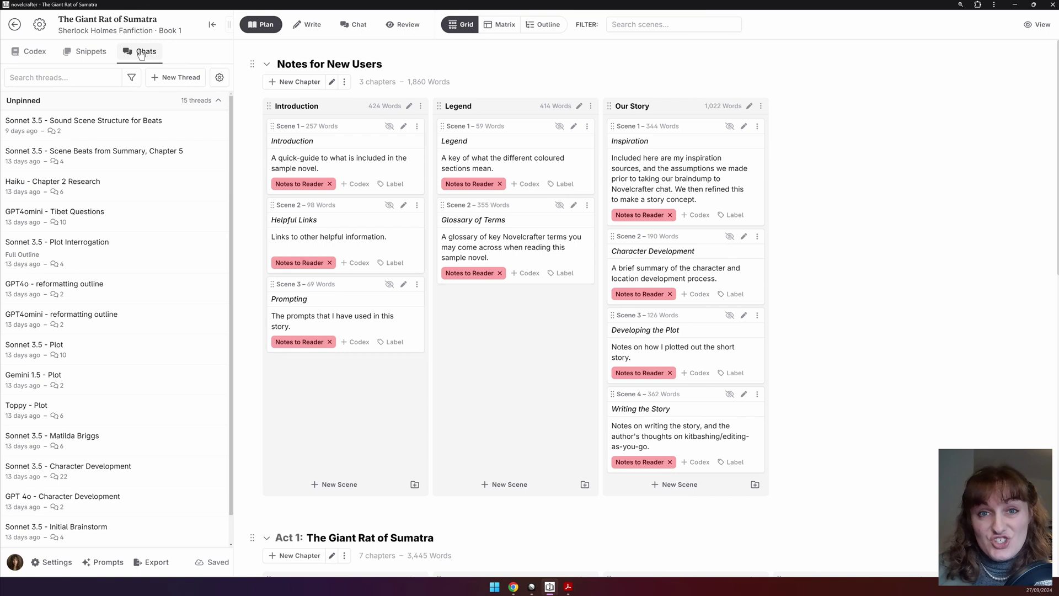
{"action": "left_click", "coordinate": [27, 53]}
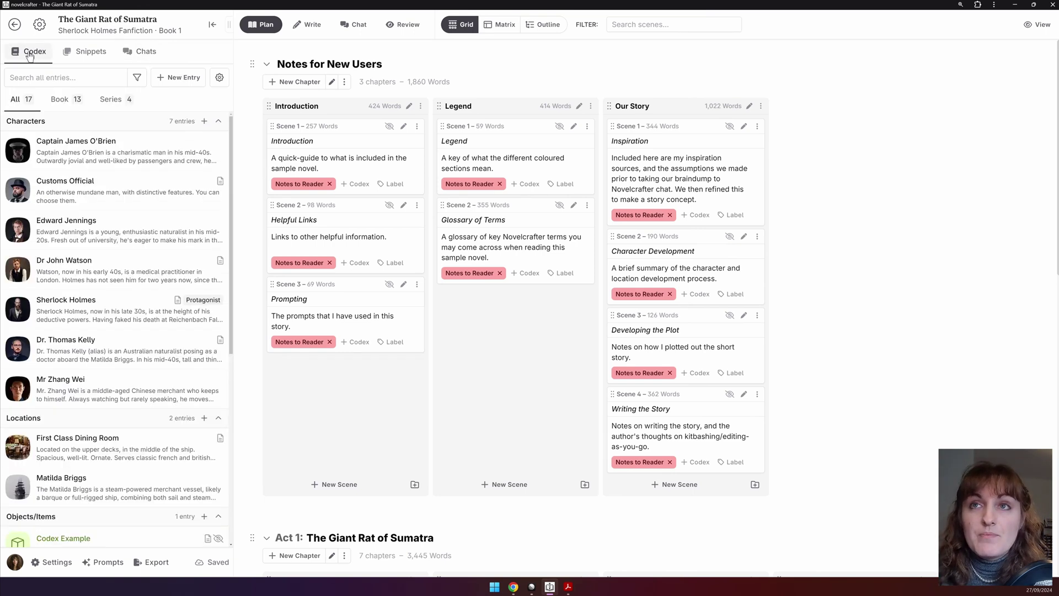
Search the Codex for 'holmes' and the snippets for 'watson', then clear the snippet search.
{"action": "left_click", "coordinate": [47, 78]}
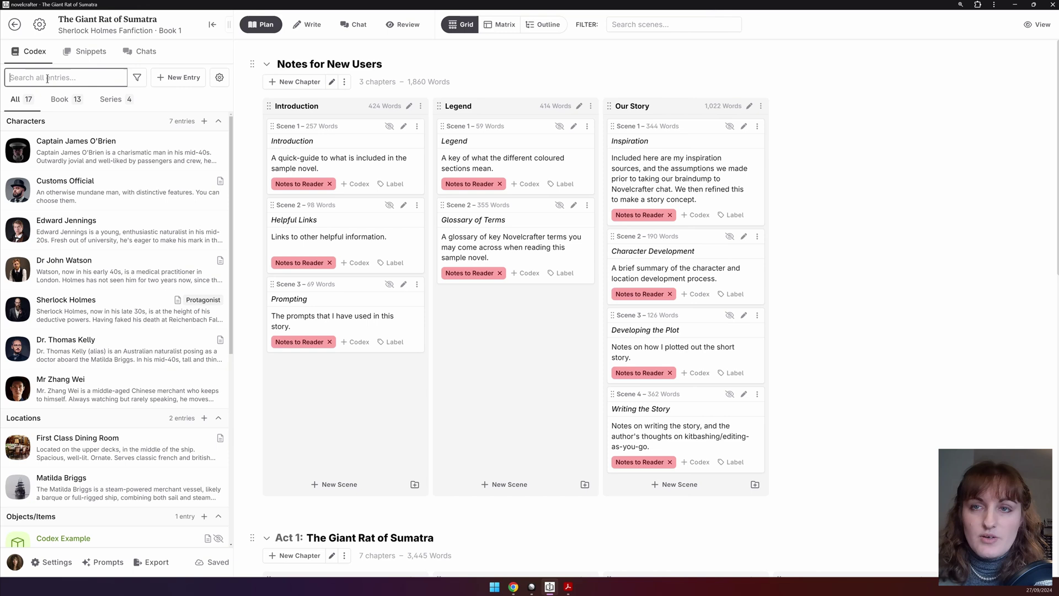
{"action": "type", "text": "holmes"}
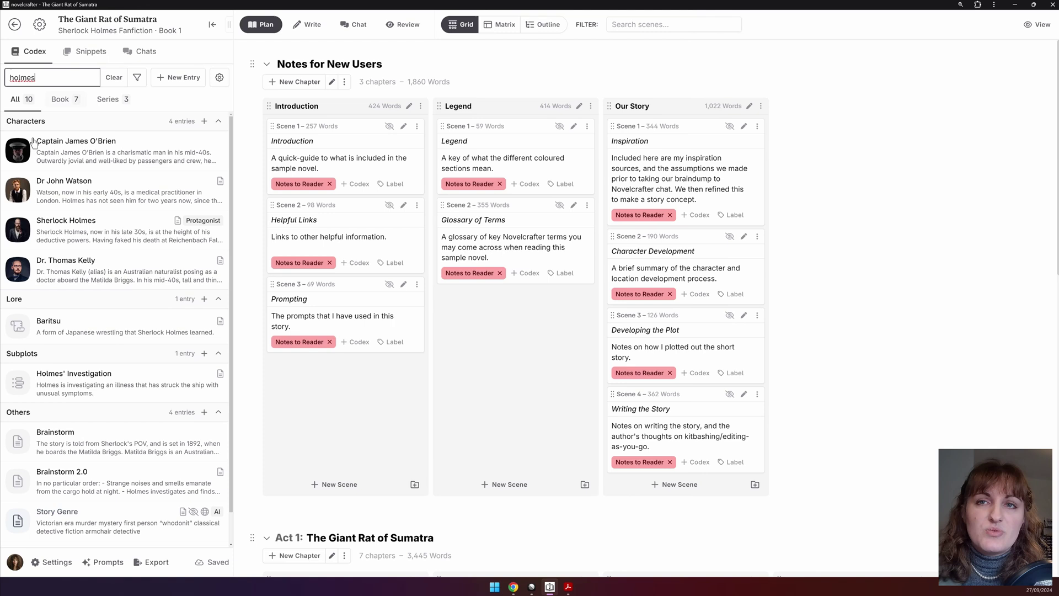
{"action": "left_click", "coordinate": [86, 52]}
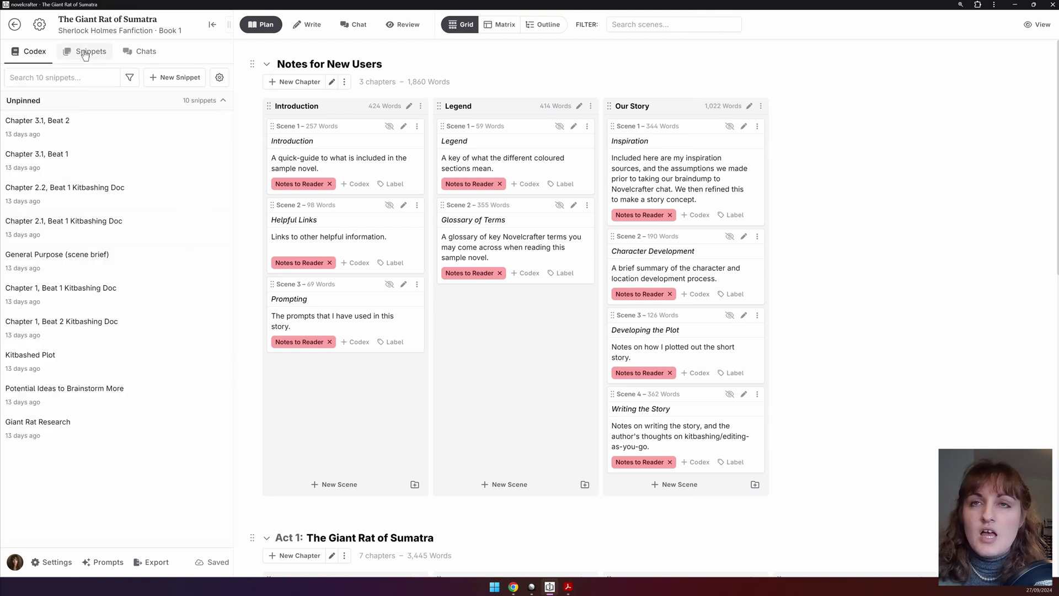
{"action": "left_click", "coordinate": [43, 74]}
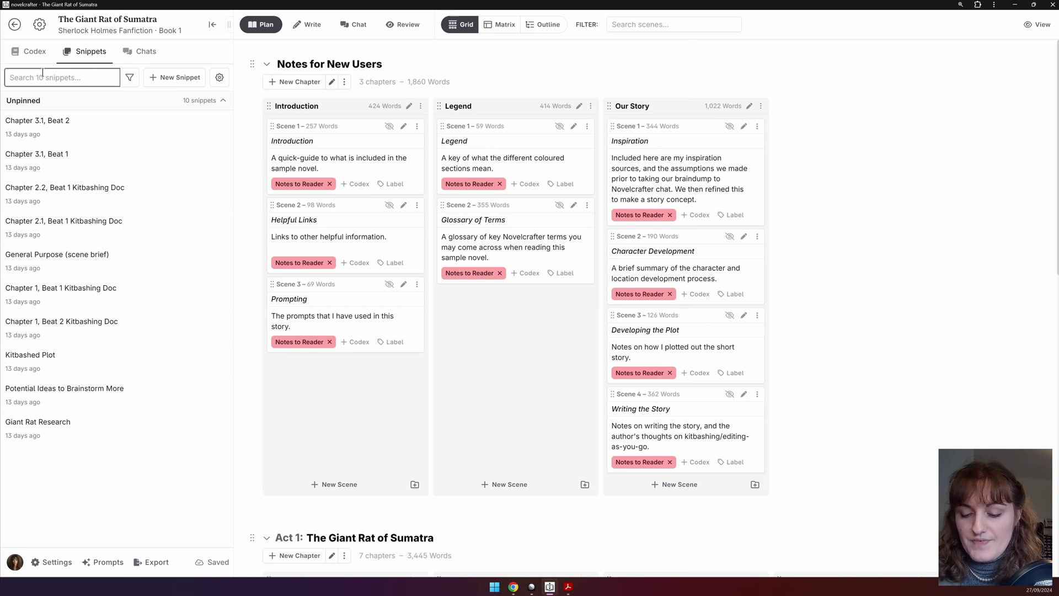
{"action": "type", "text": "watson"}
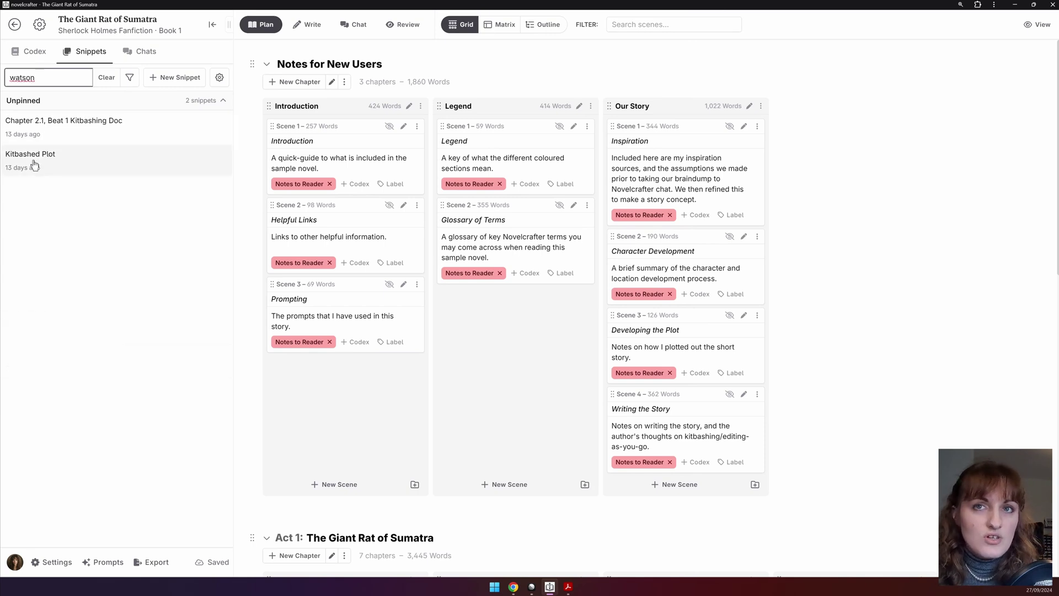
{"action": "double_click", "coordinate": [39, 80]}
{"action": "key", "text": "BackSpace"}
Search the chat threads for 'watson', clear it, and clear the Codex 'holmes' search.
{"action": "left_click", "coordinate": [143, 51]}
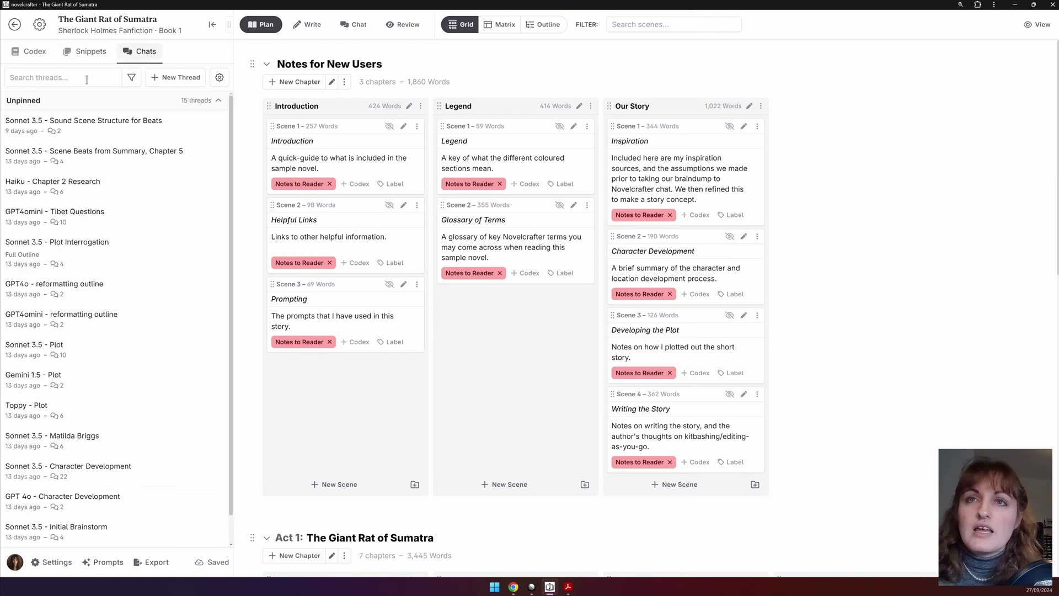
{"action": "left_click", "coordinate": [20, 81]}
{"action": "type", "text": "watsons"}
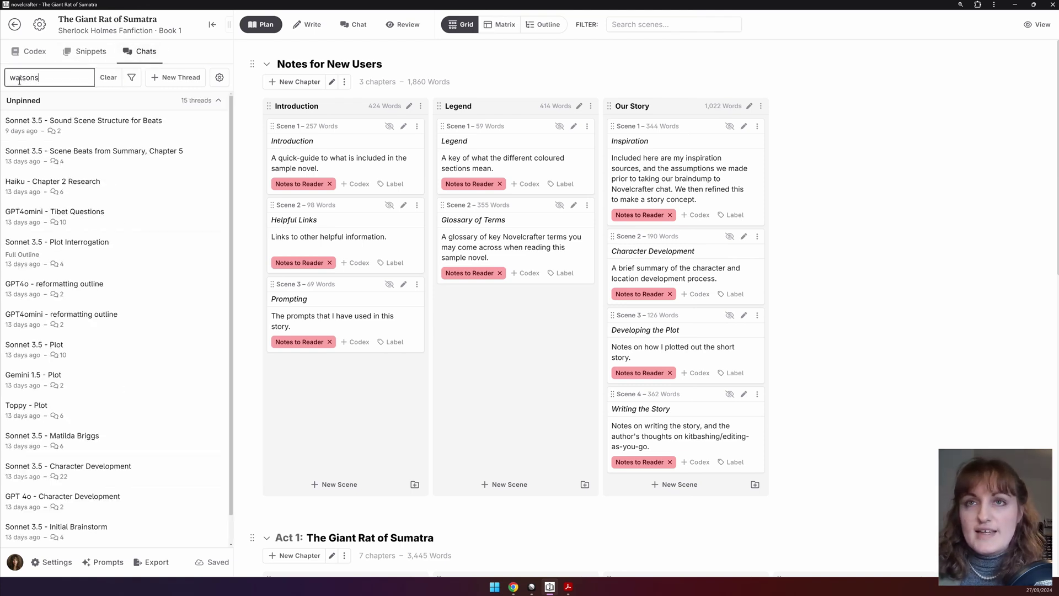
{"action": "key", "text": "BackSpace"}
{"action": "double_click", "coordinate": [20, 81]}
{"action": "key", "text": "BackSpace"}
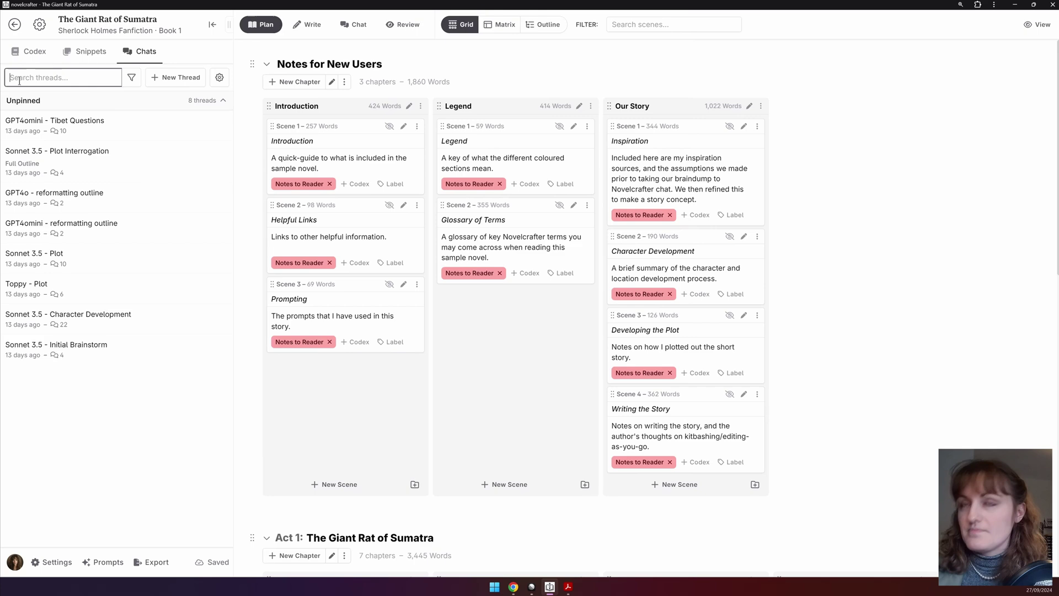
{"action": "left_click", "coordinate": [35, 51]}
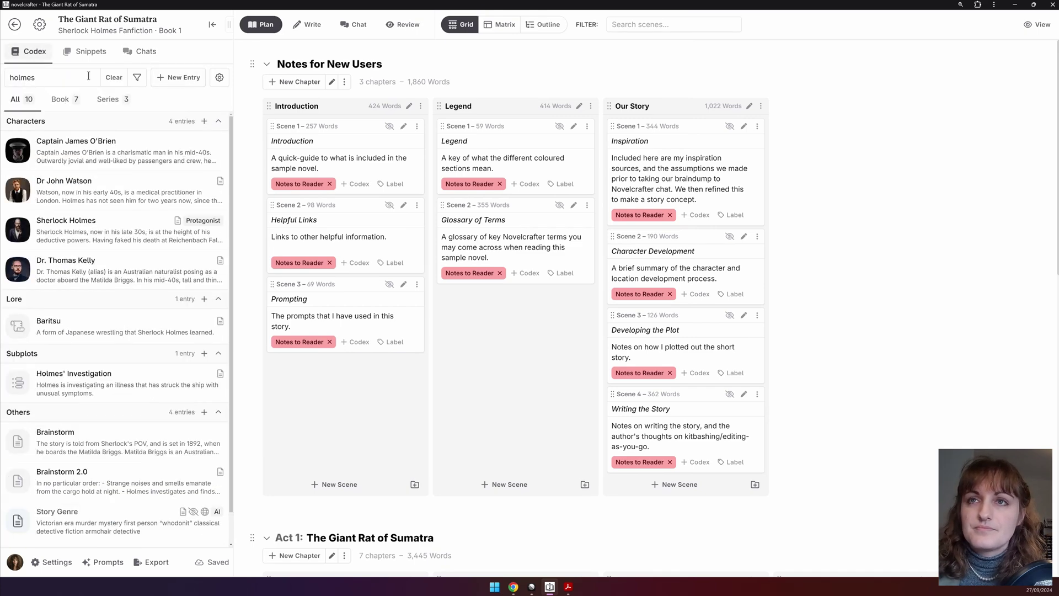
{"action": "left_click", "coordinate": [113, 78]}
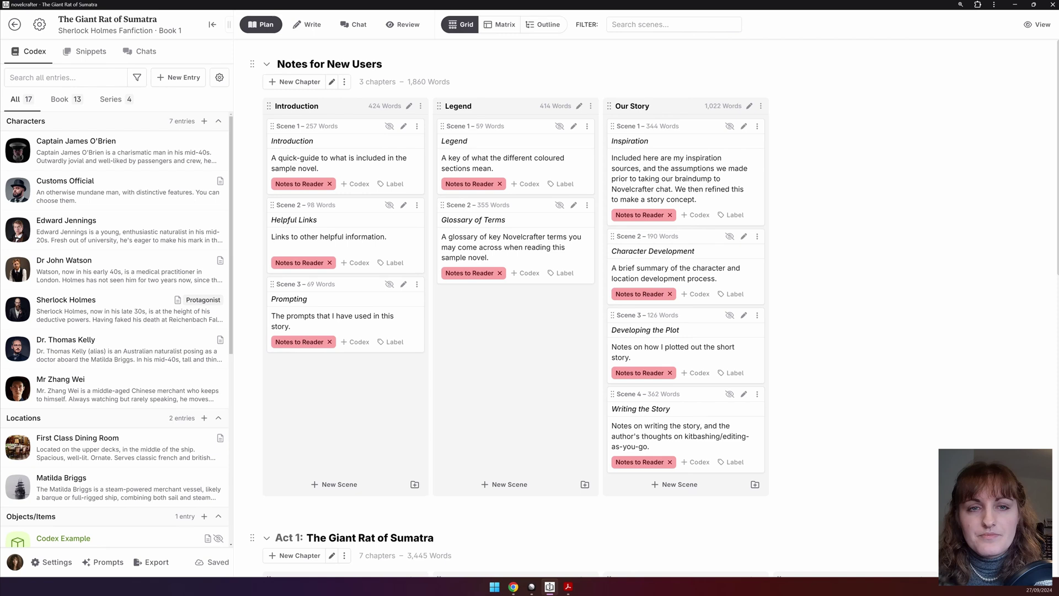
Filter the snippets to archived only, then clear all snippet filters.
{"action": "left_click", "coordinate": [81, 52]}
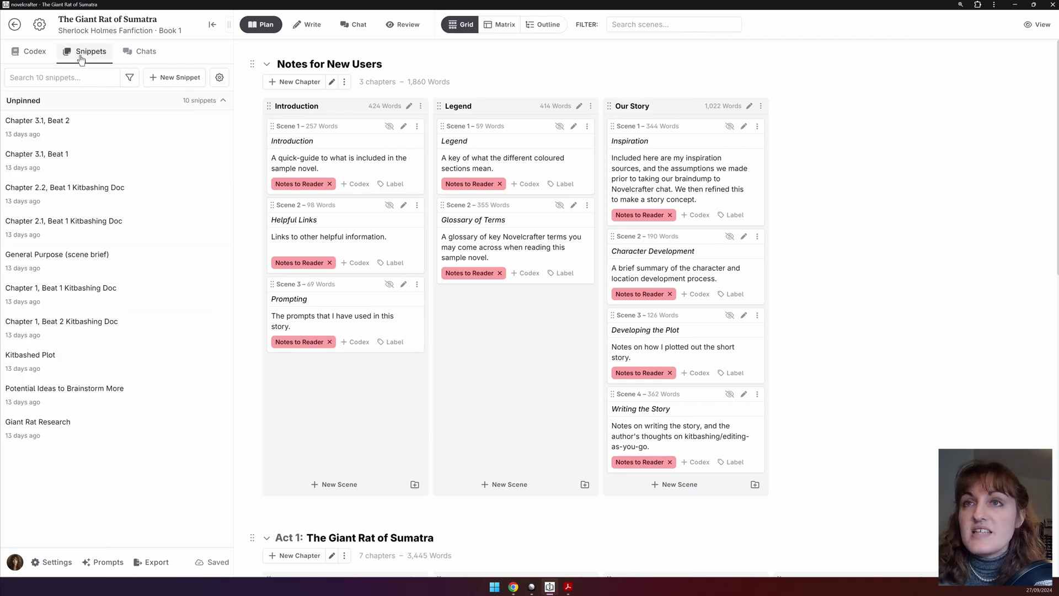
{"action": "left_click", "coordinate": [130, 80]}
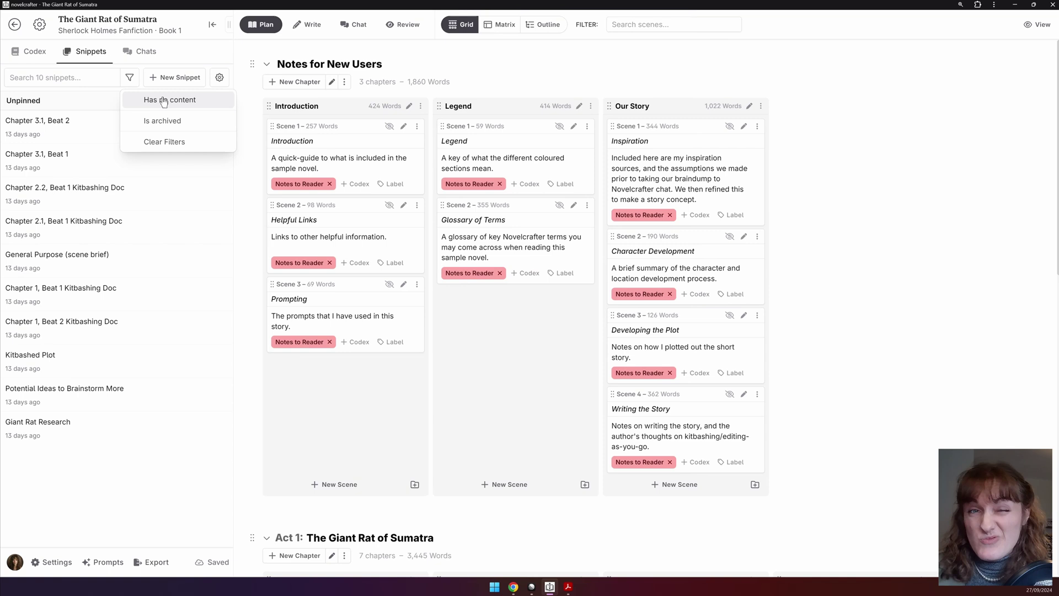
{"action": "left_click", "coordinate": [177, 125]}
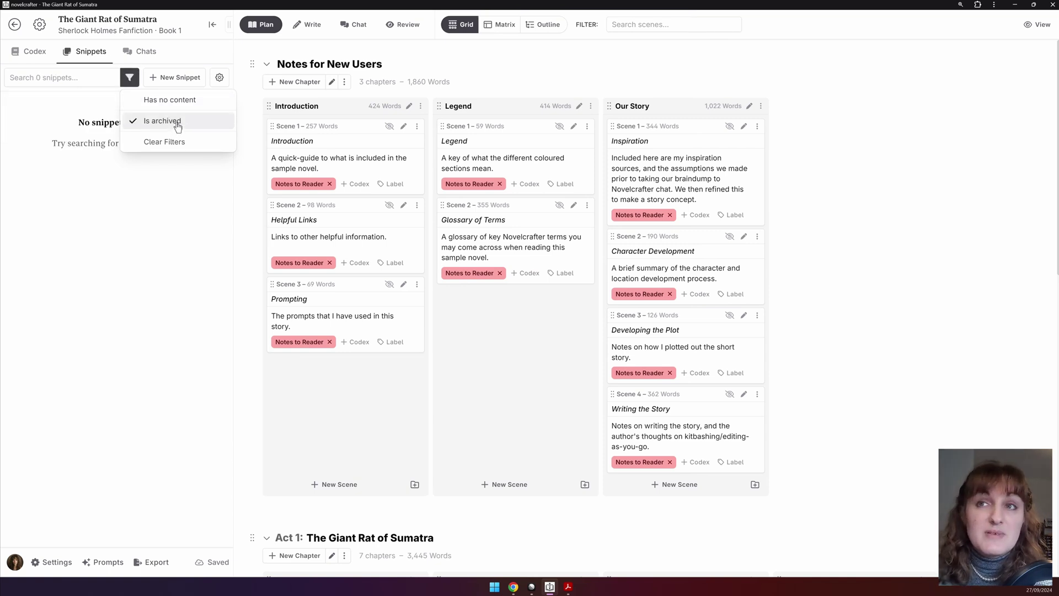
{"action": "left_click", "coordinate": [177, 126]}
{"action": "left_click", "coordinate": [164, 142]}
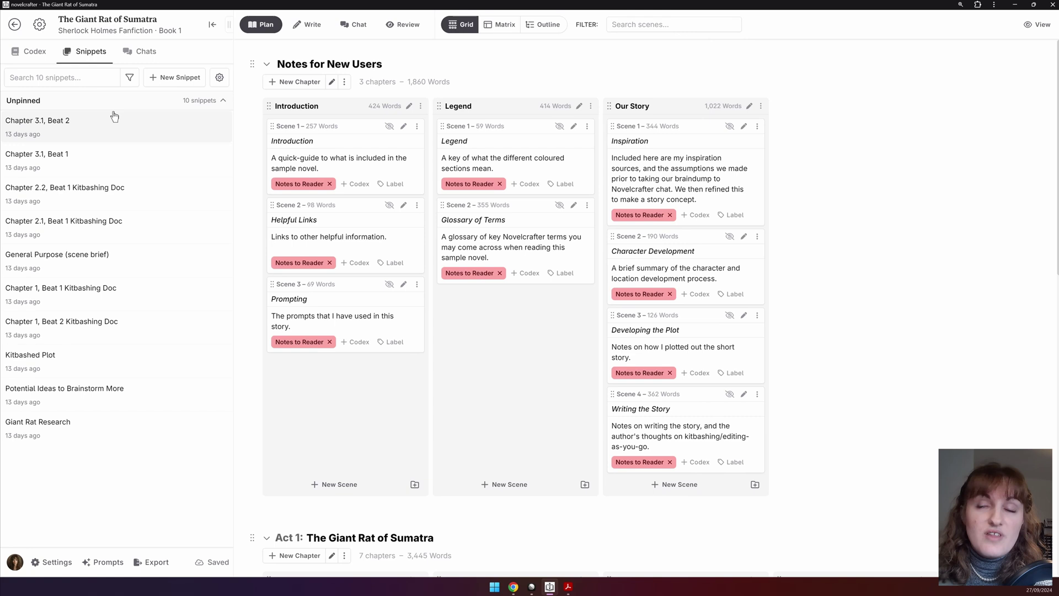
Show only archived chat threads, then review and close the Codex filter options.
{"action": "left_click", "coordinate": [145, 52]}
{"action": "left_click", "coordinate": [131, 77]}
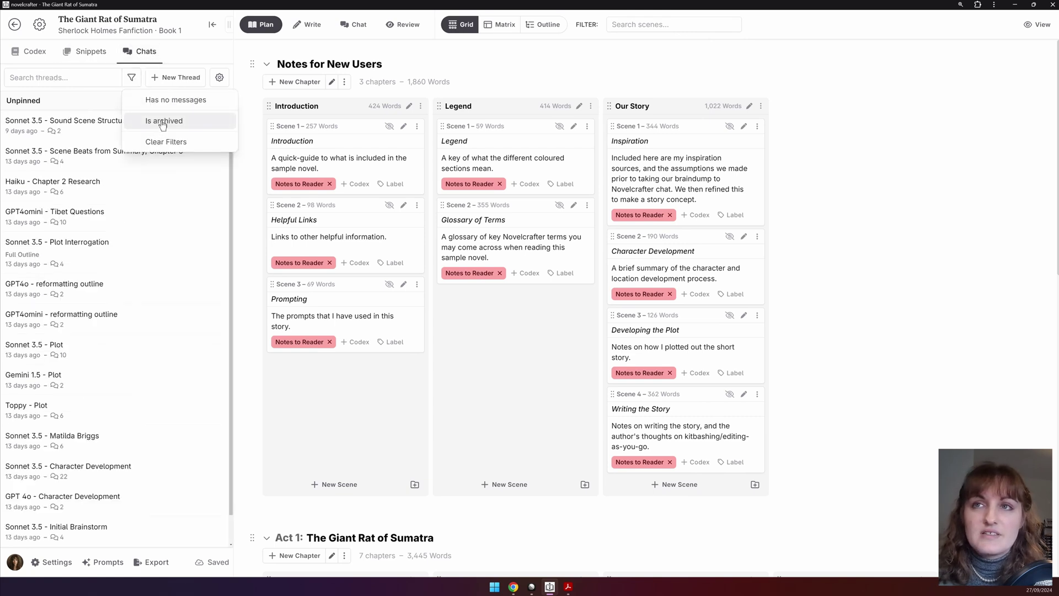
{"action": "left_click", "coordinate": [163, 121]}
{"action": "left_click", "coordinate": [35, 51]}
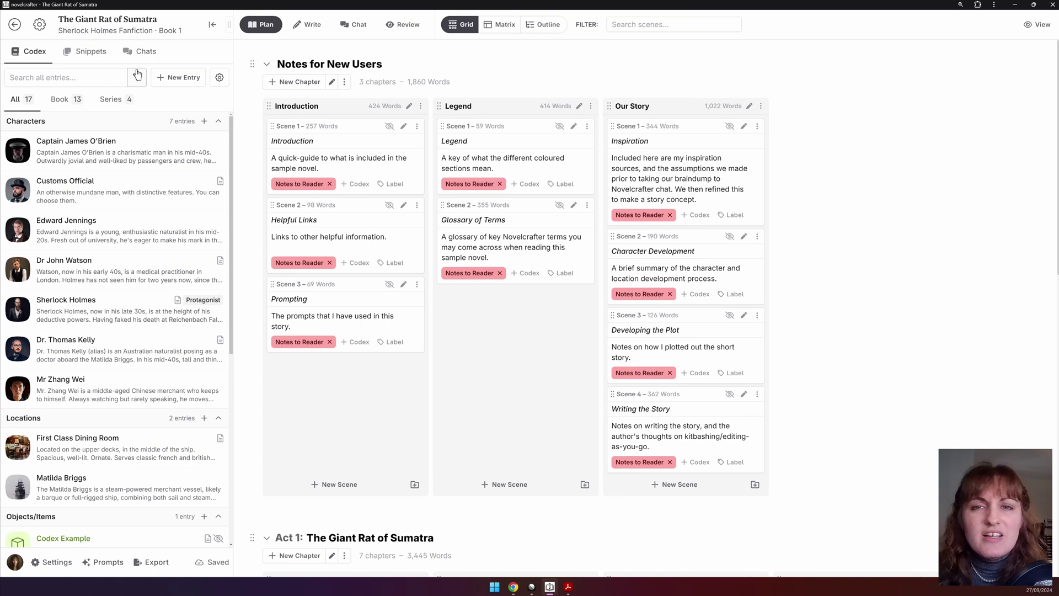
{"action": "left_click", "coordinate": [137, 75]}
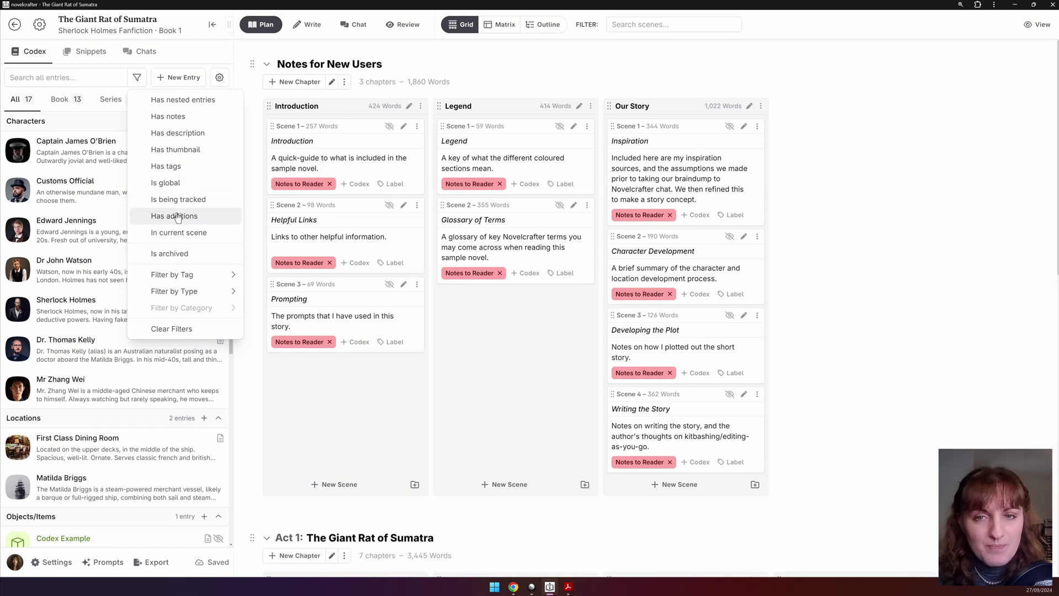
{"action": "mouse_move", "coordinate": [189, 280]}
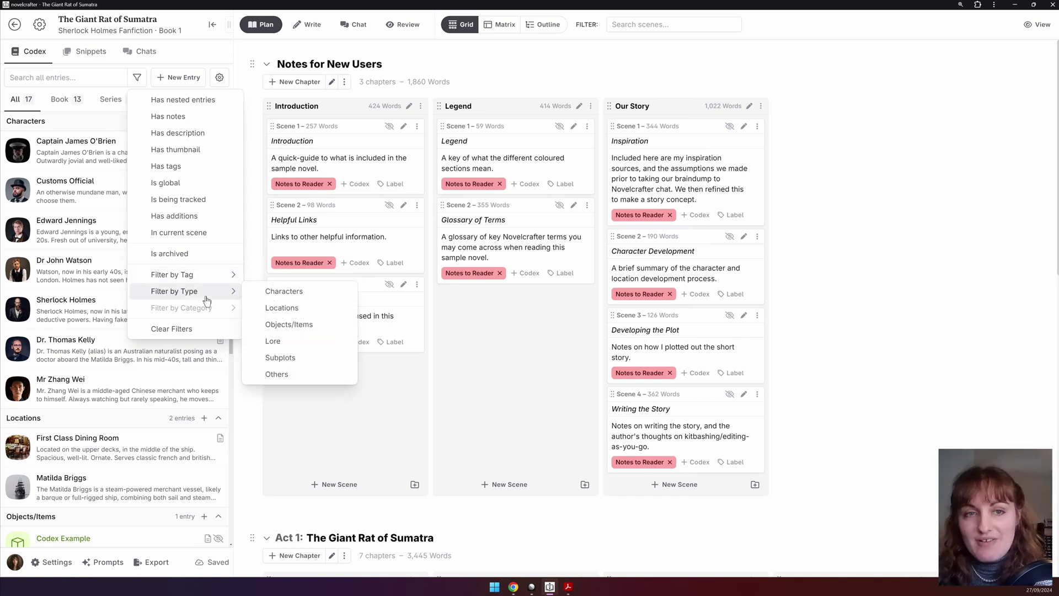
{"action": "left_click", "coordinate": [183, 87]}
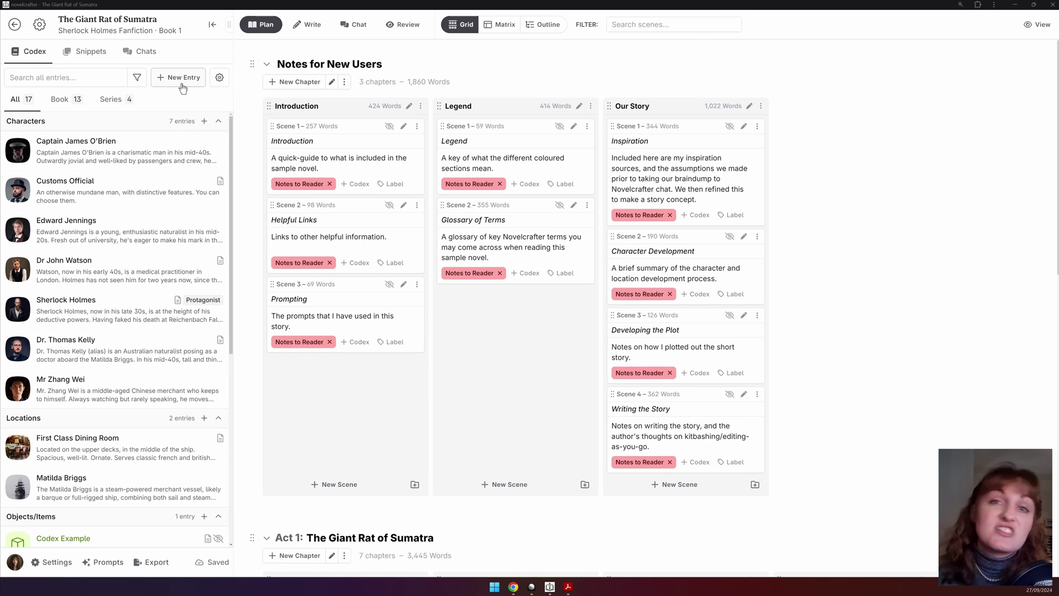
Create a Character entry named 'f', pin it, switch its side, then discard it.
{"action": "left_click", "coordinate": [182, 84]}
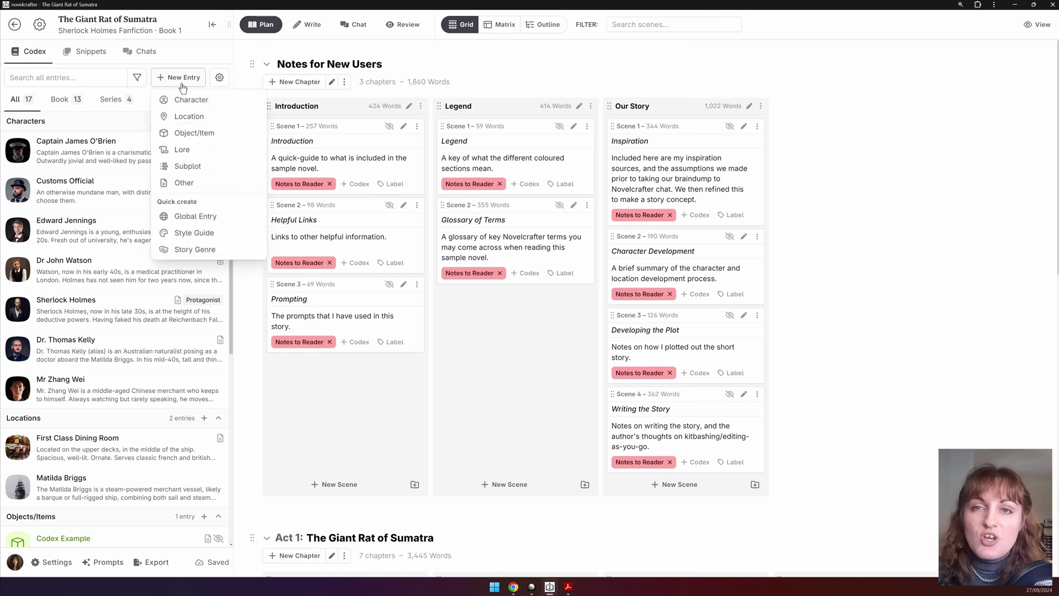
{"action": "left_click", "coordinate": [207, 101]}
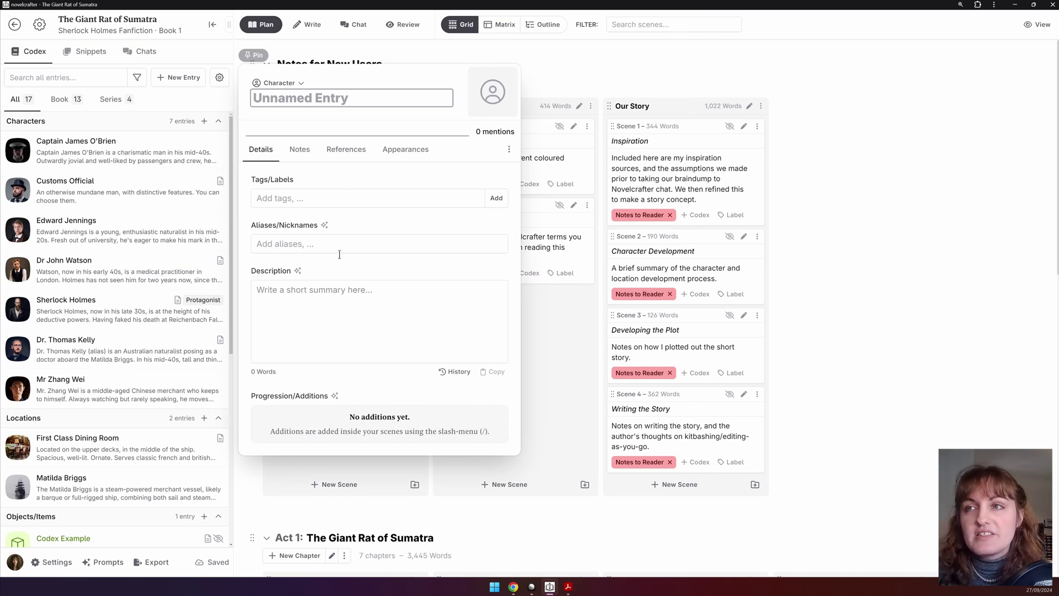
{"action": "left_click", "coordinate": [314, 241]}
{"action": "left_click", "coordinate": [310, 105]}
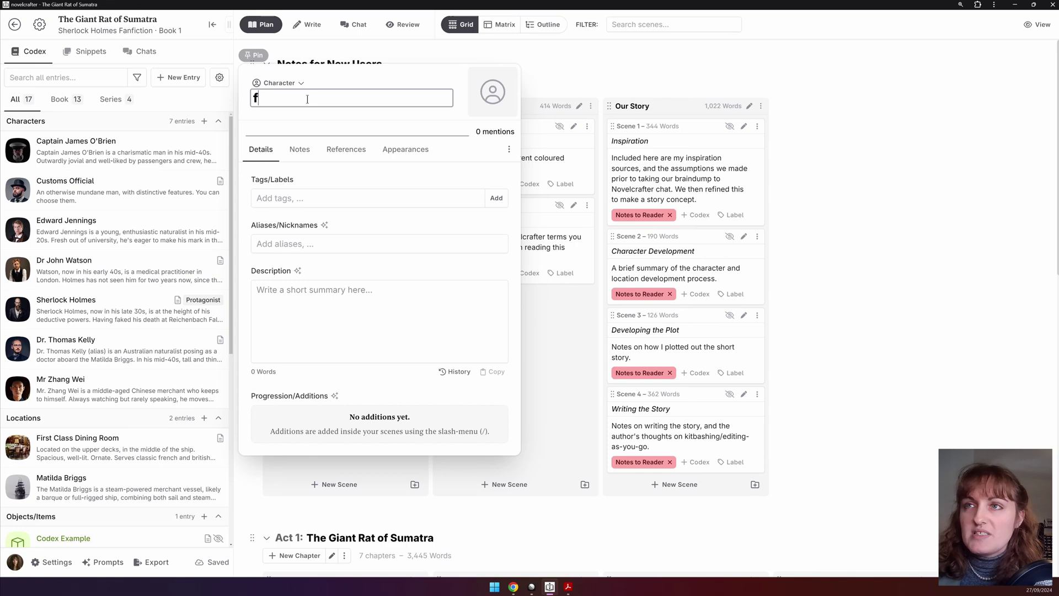
{"action": "type", "text": "f"}
{"action": "left_click", "coordinate": [255, 55]}
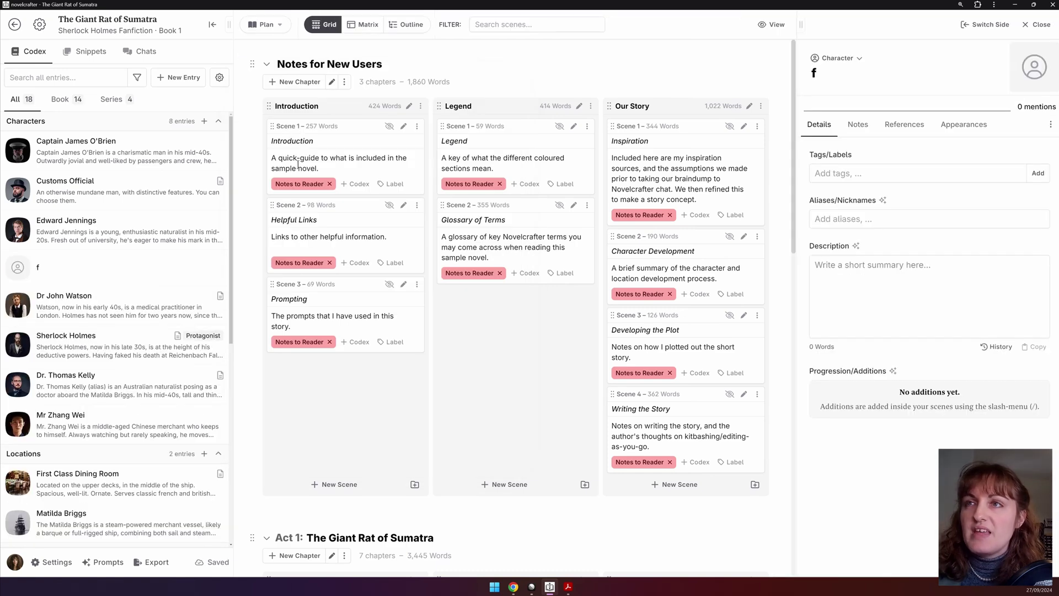
{"action": "left_click", "coordinate": [974, 25]}
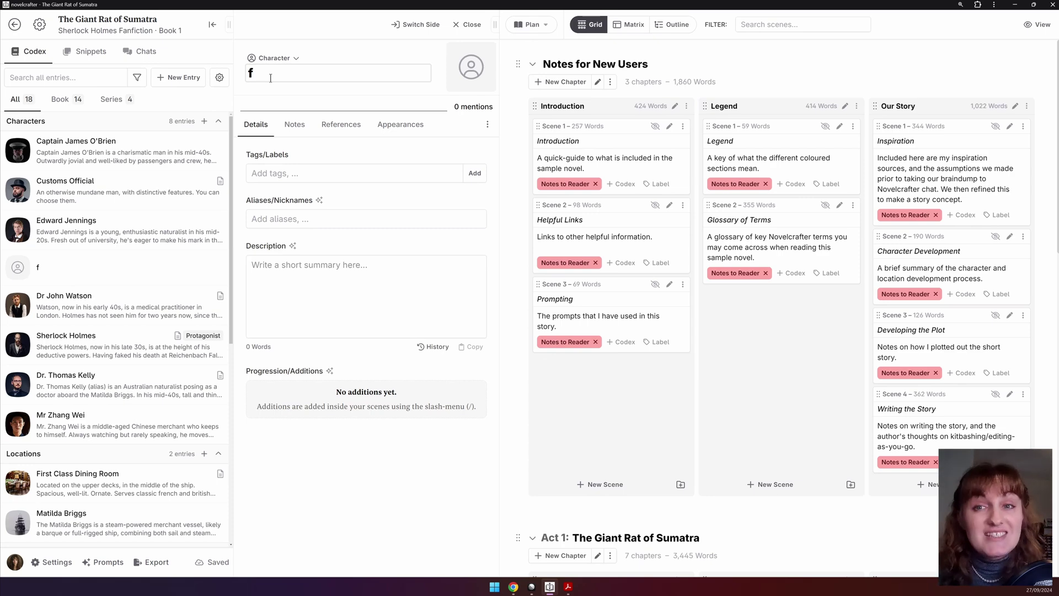
{"action": "key", "text": "BackSpace"}
{"action": "key", "text": "Escape"}
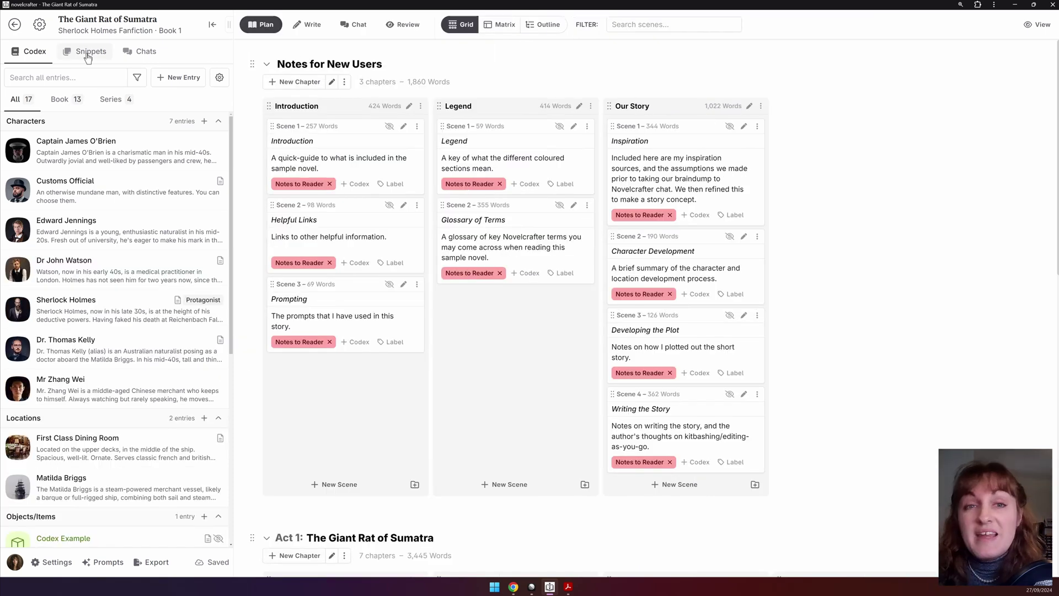
Check the Snippets options, then switch the Codex list to compact display.
{"action": "left_click", "coordinate": [87, 52]}
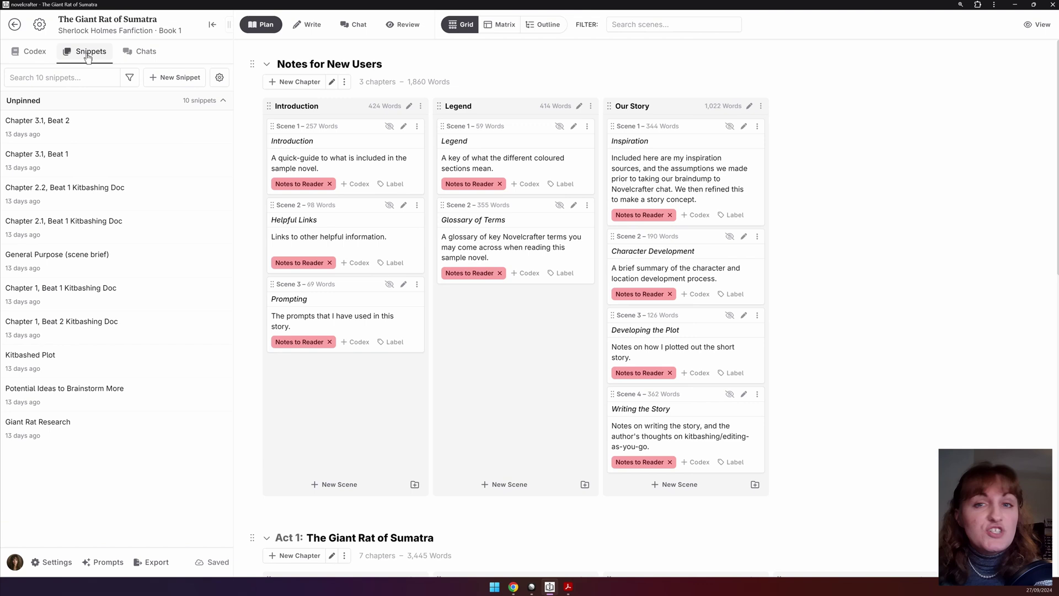
{"action": "left_click", "coordinate": [219, 77]}
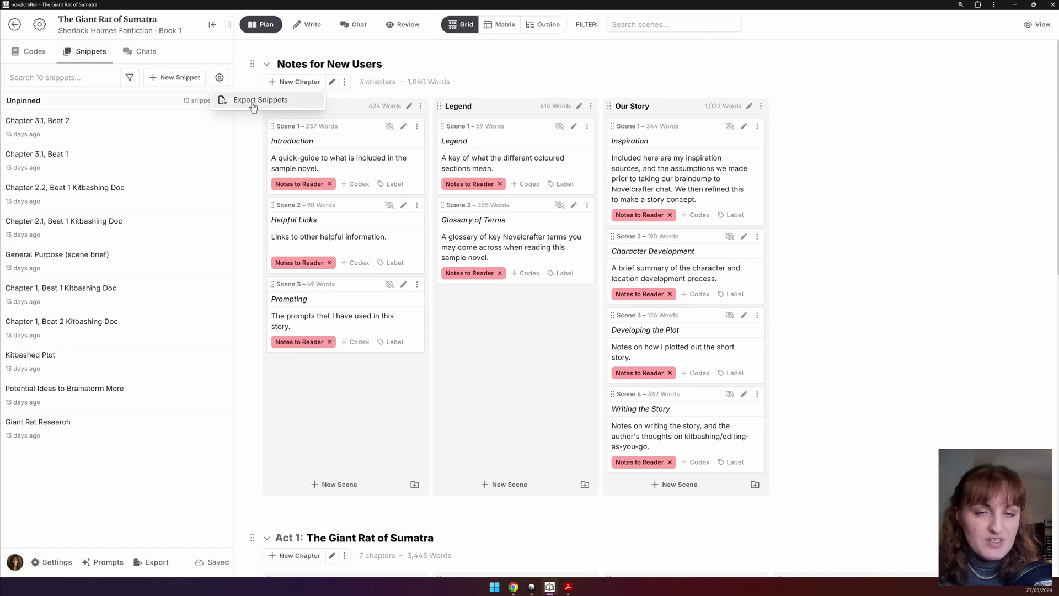
{"action": "left_click", "coordinate": [29, 59]}
{"action": "left_click", "coordinate": [219, 77]}
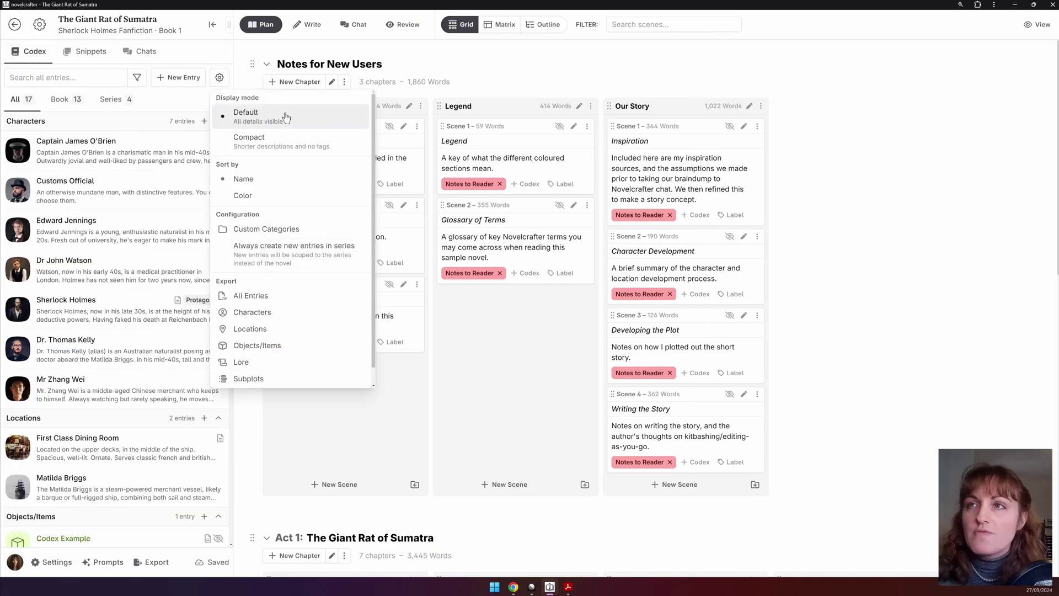
{"action": "left_click", "coordinate": [282, 142]}
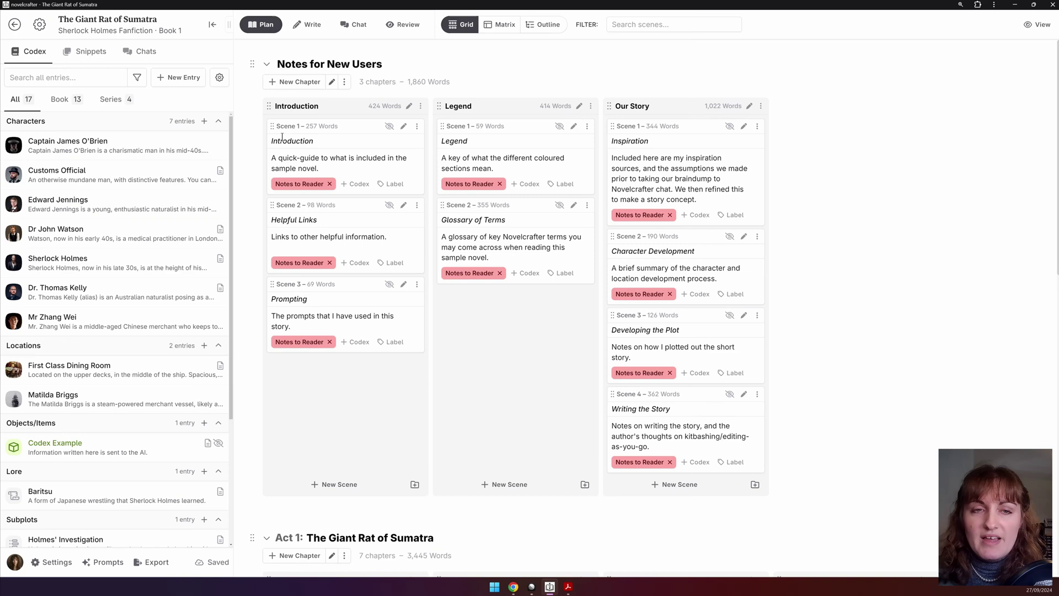
Widen the Codex sidebar, restore the default display, and sort entries by colour.
{"action": "left_click", "coordinate": [230, 25]}
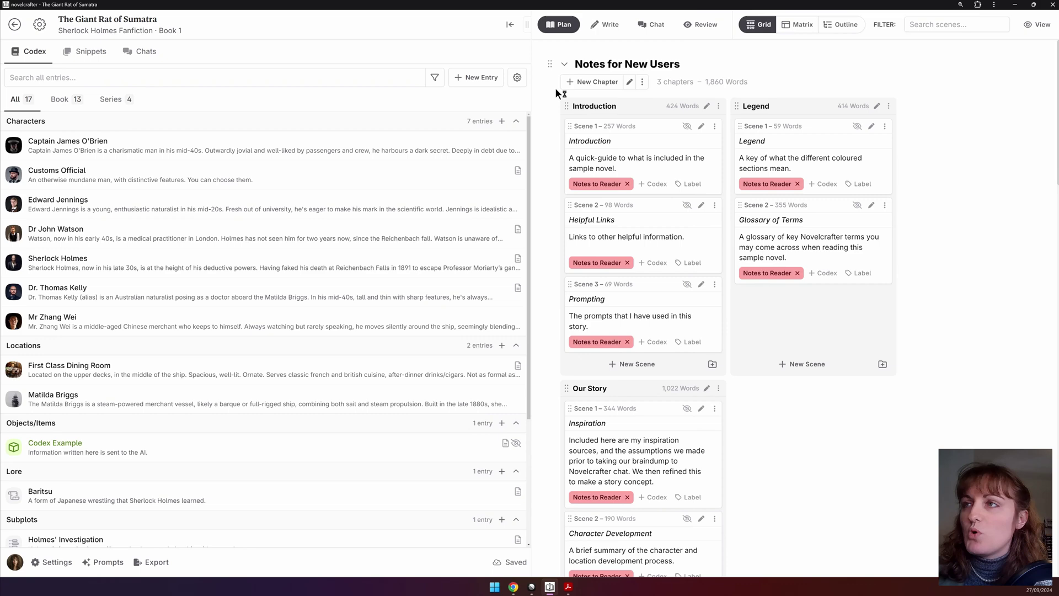
{"action": "left_click", "coordinate": [517, 77]}
{"action": "left_click", "coordinate": [534, 116]}
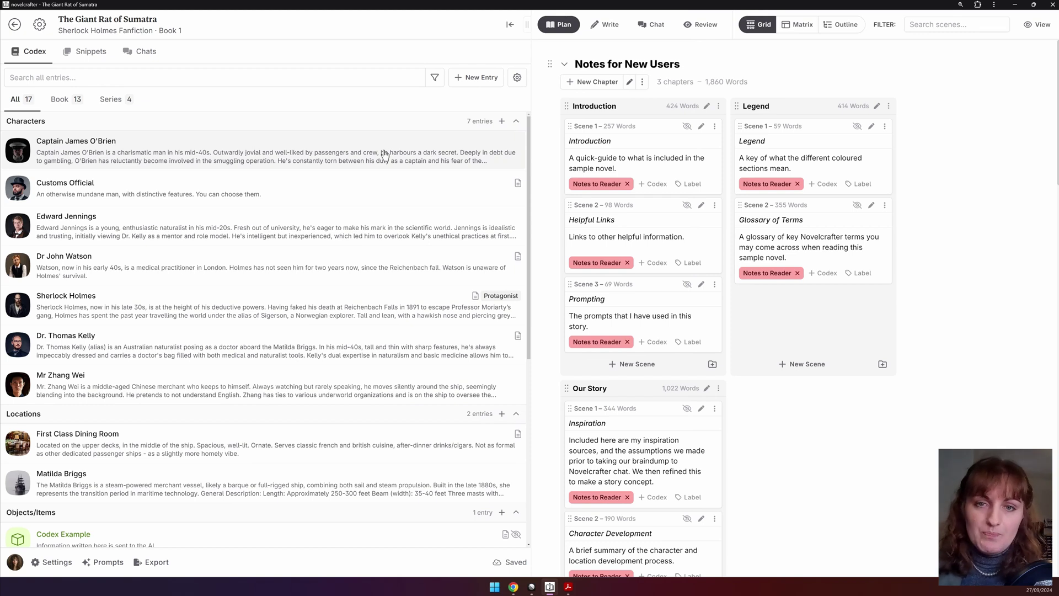
{"action": "left_click", "coordinate": [517, 78]}
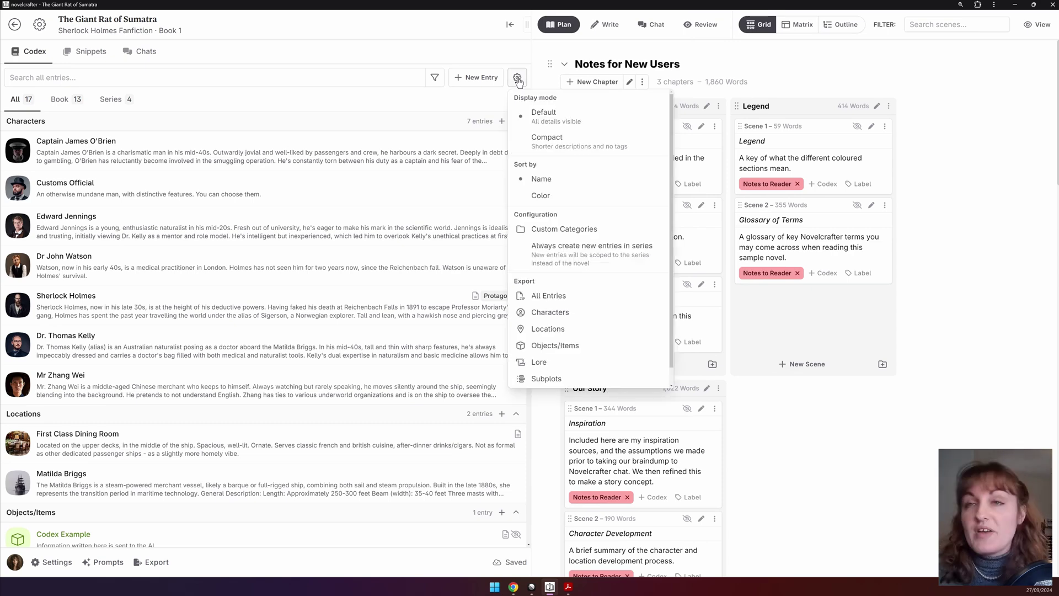
{"action": "left_click", "coordinate": [542, 194]}
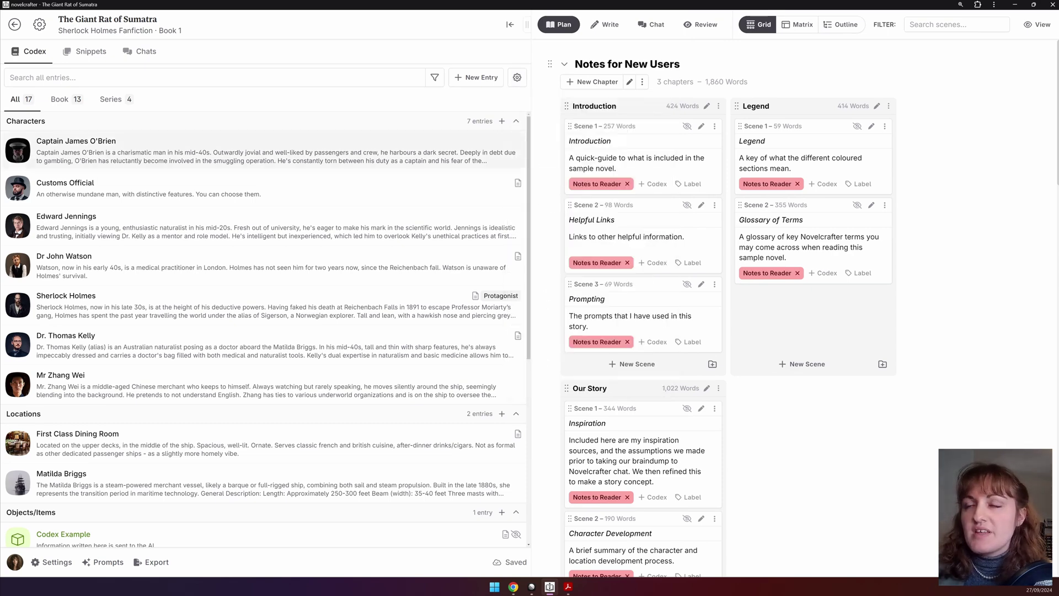
{"action": "left_click", "coordinate": [516, 78]}
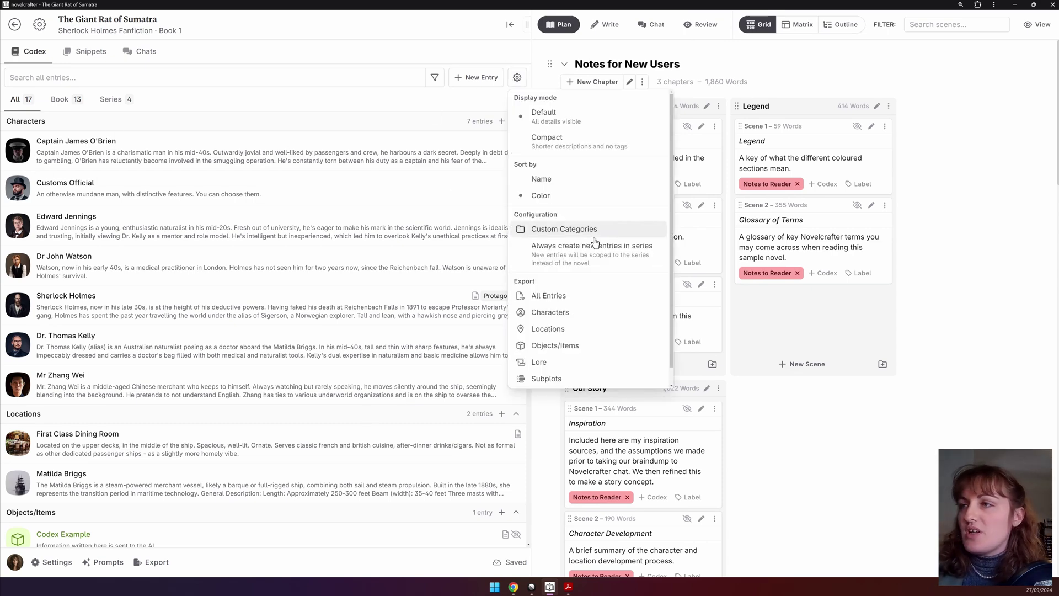
{"action": "left_click", "coordinate": [563, 193]}
{"action": "left_click", "coordinate": [237, 226]}
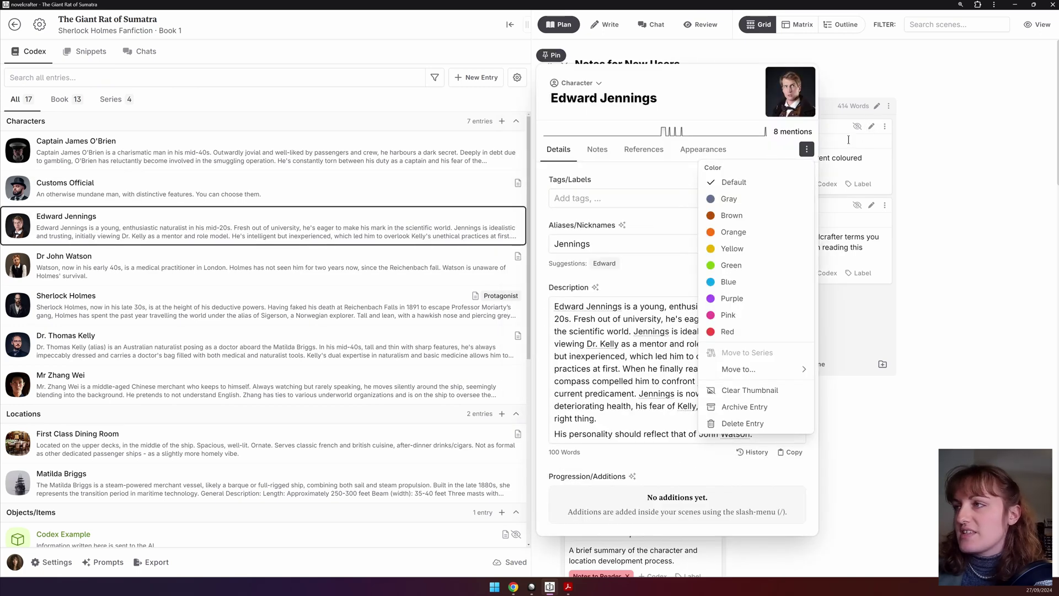
{"action": "left_click", "coordinate": [729, 248]}
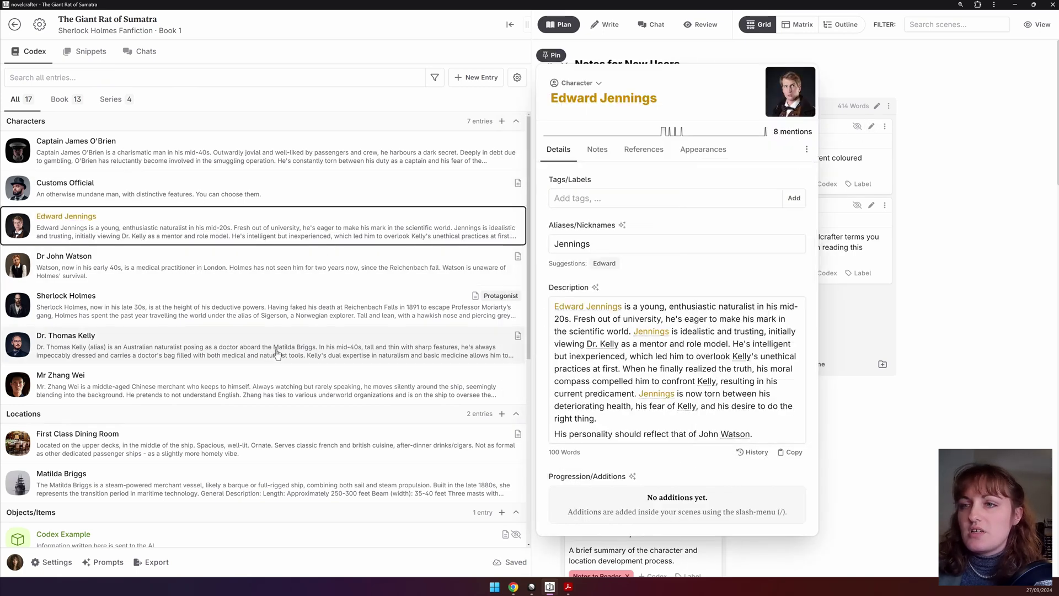
{"action": "left_click", "coordinate": [248, 350]}
{"action": "left_click", "coordinate": [806, 149]}
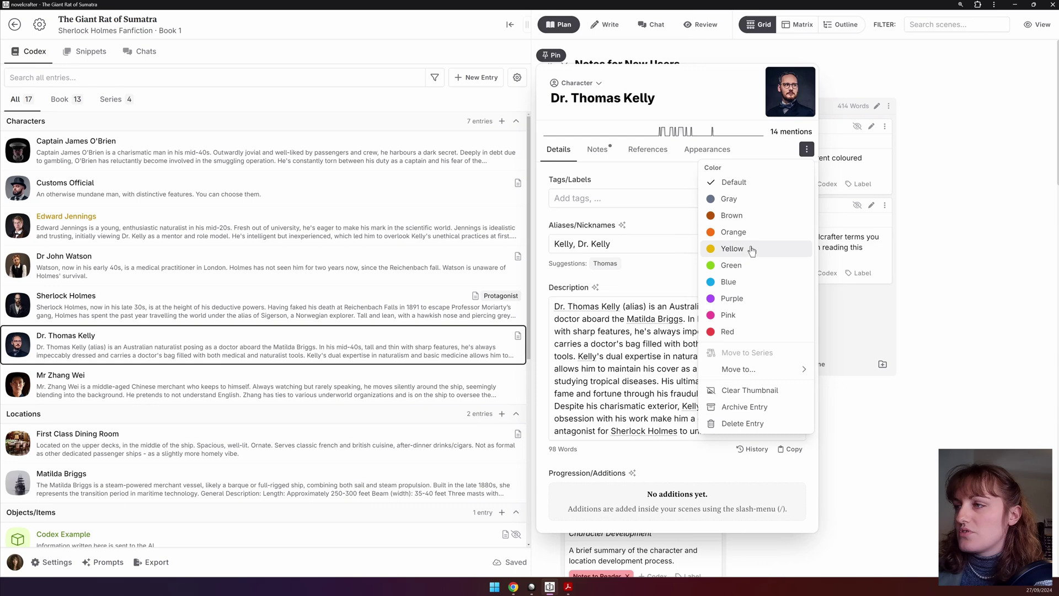
{"action": "left_click", "coordinate": [729, 265]}
Sort characters by colour, reset Dr. Thomas Kelly's colour to default, and open Edward Jennings.
{"action": "left_click", "coordinate": [517, 77]}
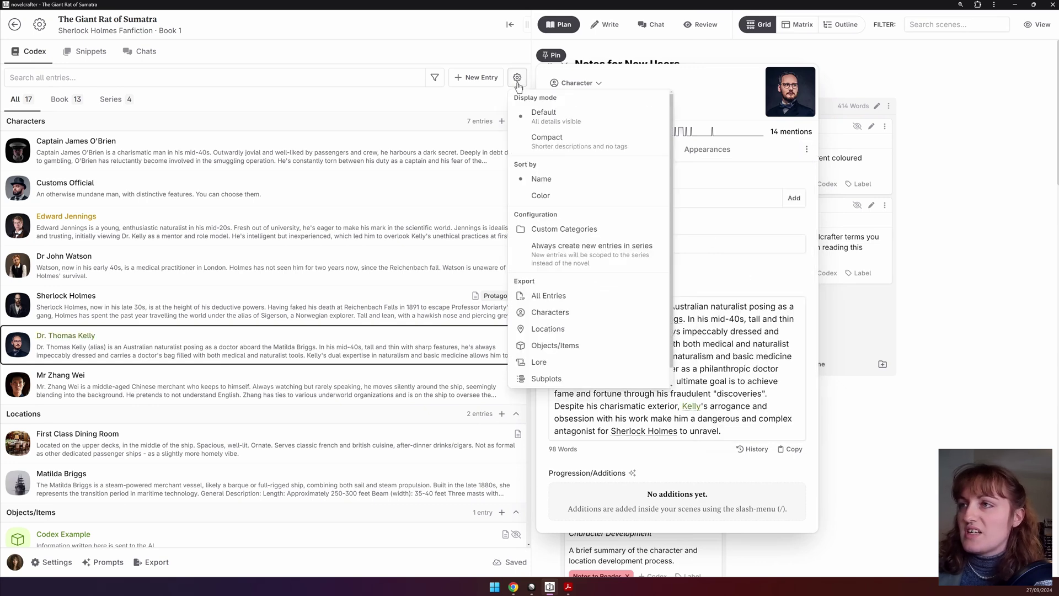
{"action": "left_click", "coordinate": [569, 194]}
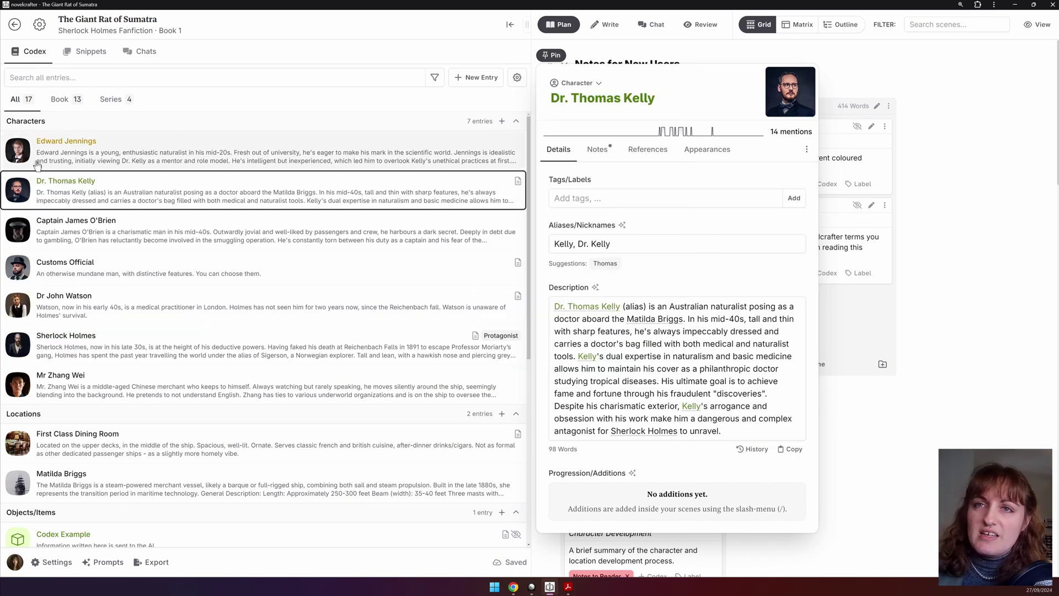
{"action": "left_click", "coordinate": [806, 149]}
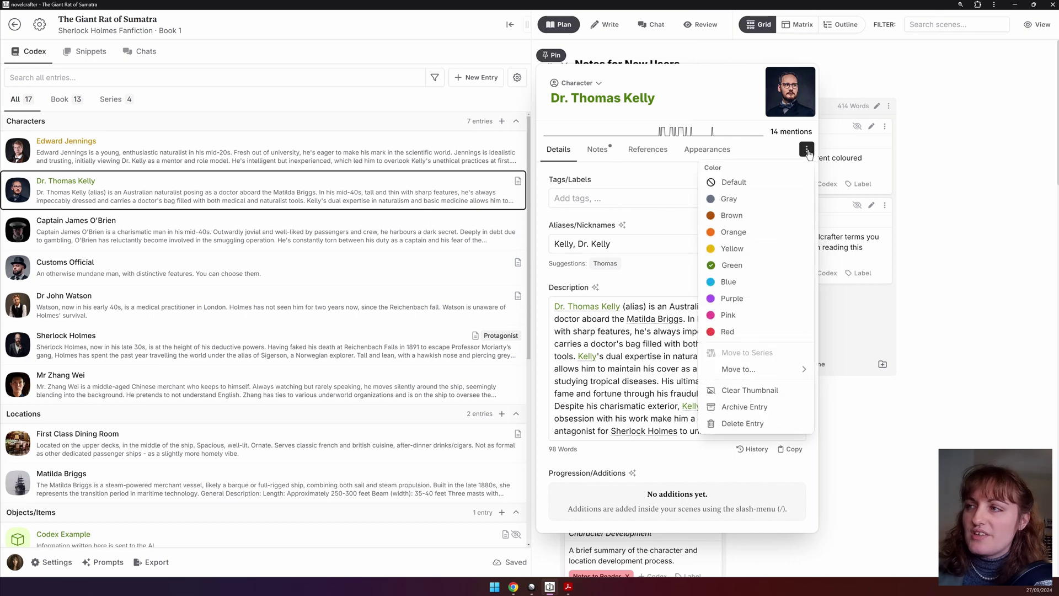
{"action": "left_click", "coordinate": [733, 182]}
{"action": "left_click", "coordinate": [237, 155]}
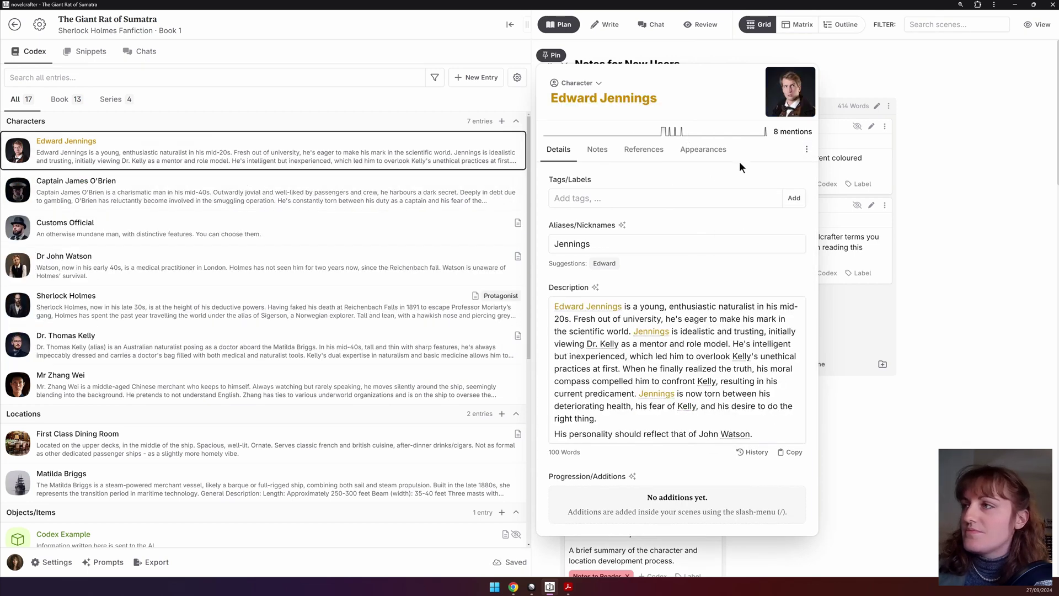
Review the Codex gear menu's Export options, then close it along with Edward Jennings' entry.
{"action": "left_click", "coordinate": [517, 77]}
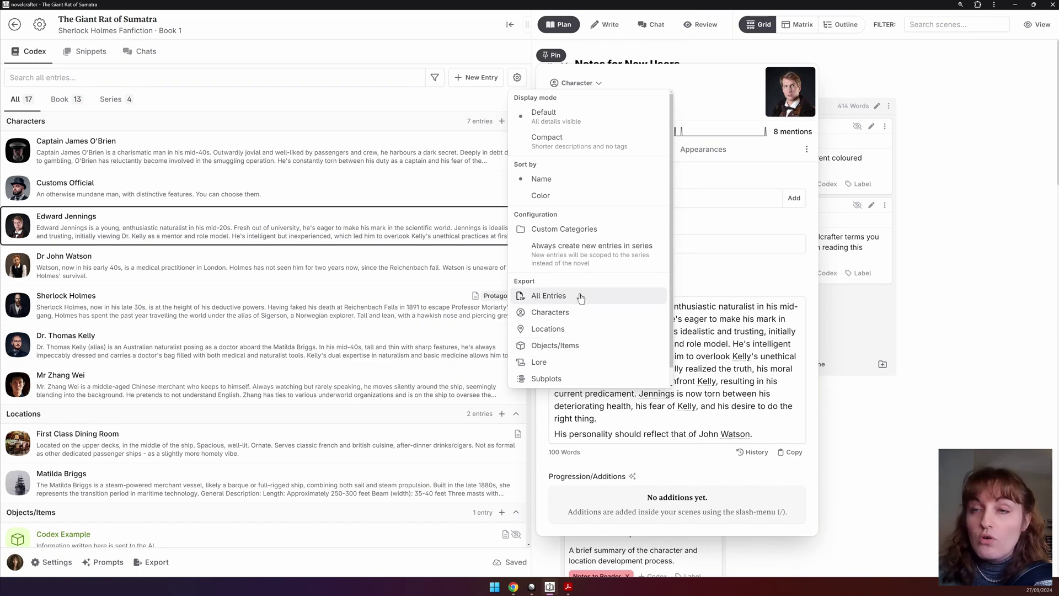
{"action": "left_click", "coordinate": [17, 565]}
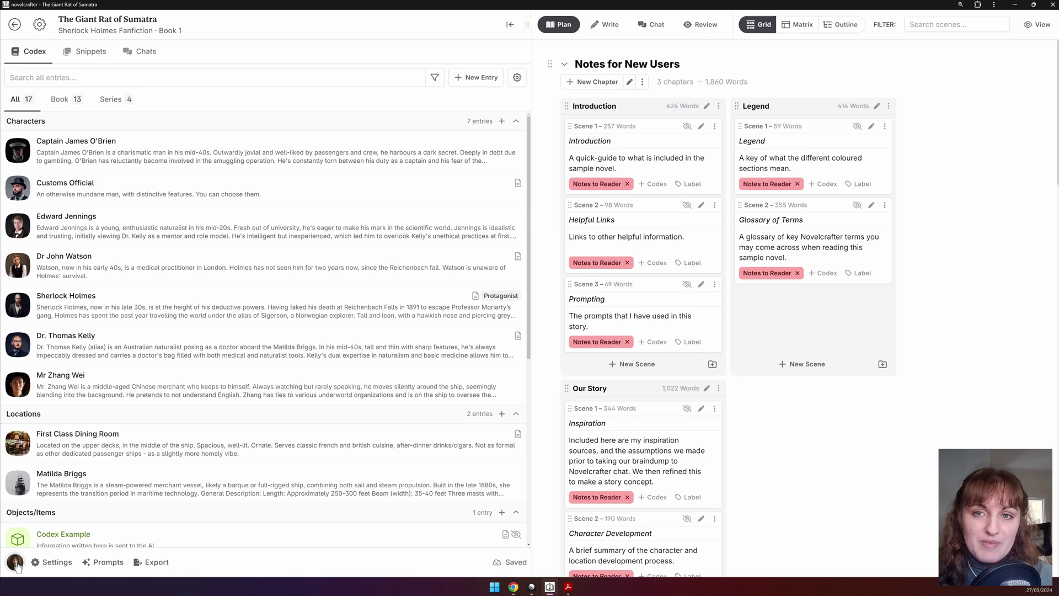
Open and close Settings from the account menu, then view the Prompts and Export options.
{"action": "left_click", "coordinate": [15, 562]}
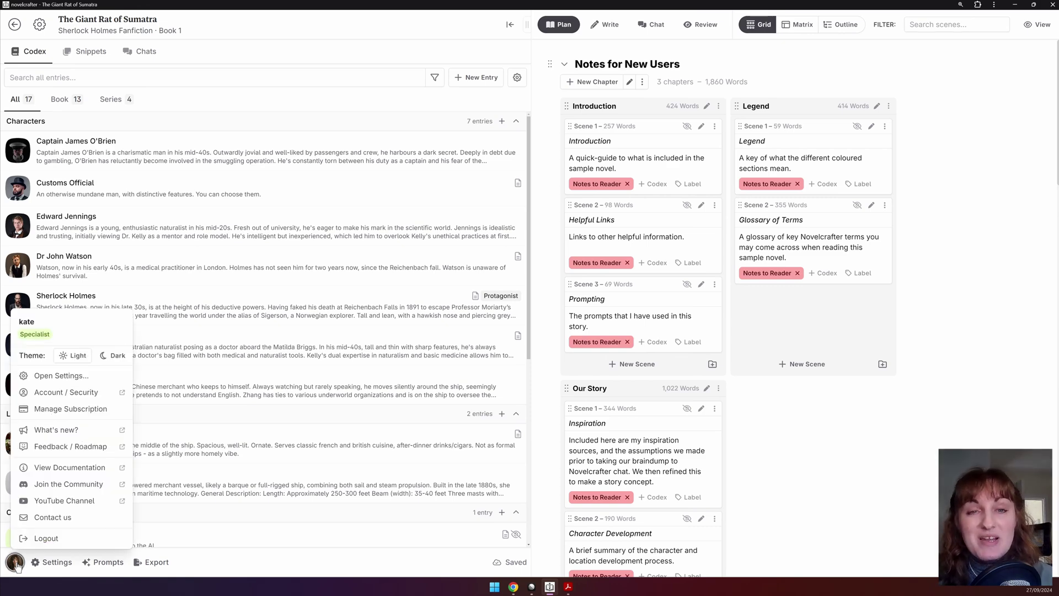
{"action": "left_click", "coordinate": [57, 562]}
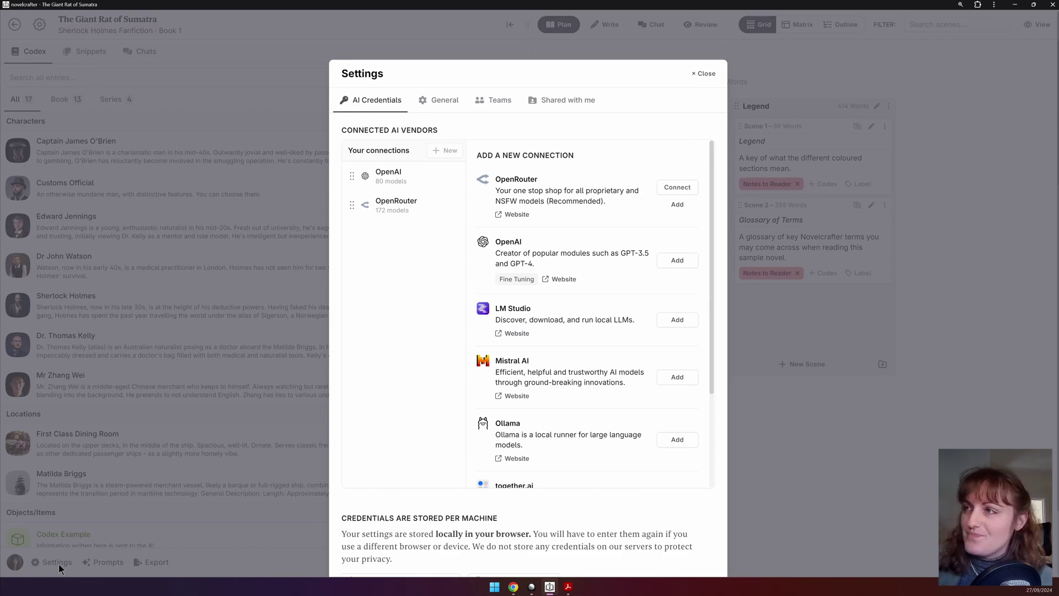
{"action": "left_click", "coordinate": [58, 564]}
{"action": "left_click", "coordinate": [106, 564]}
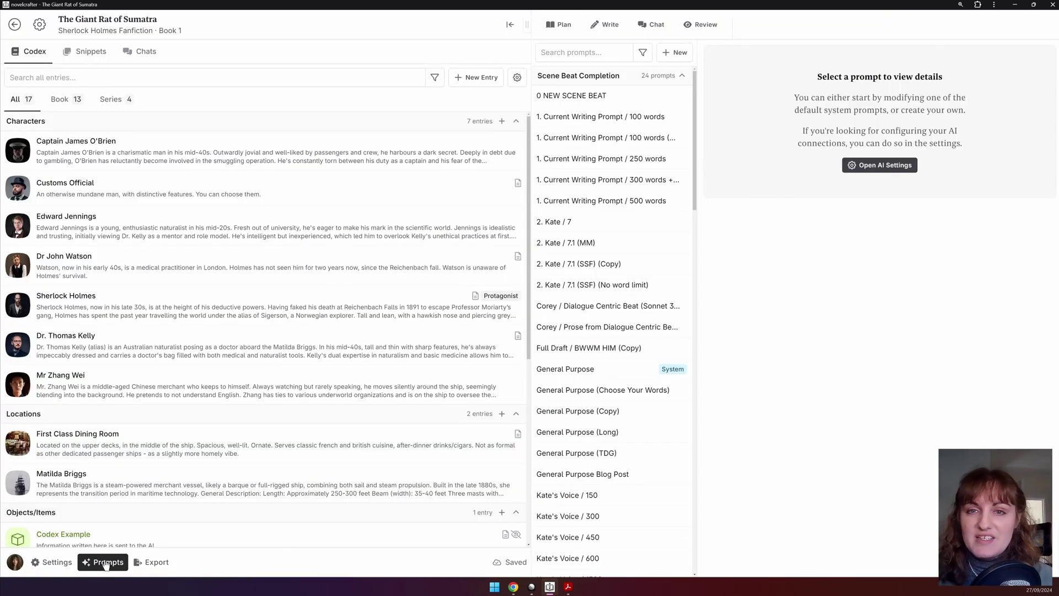
{"action": "left_click", "coordinate": [148, 562]}
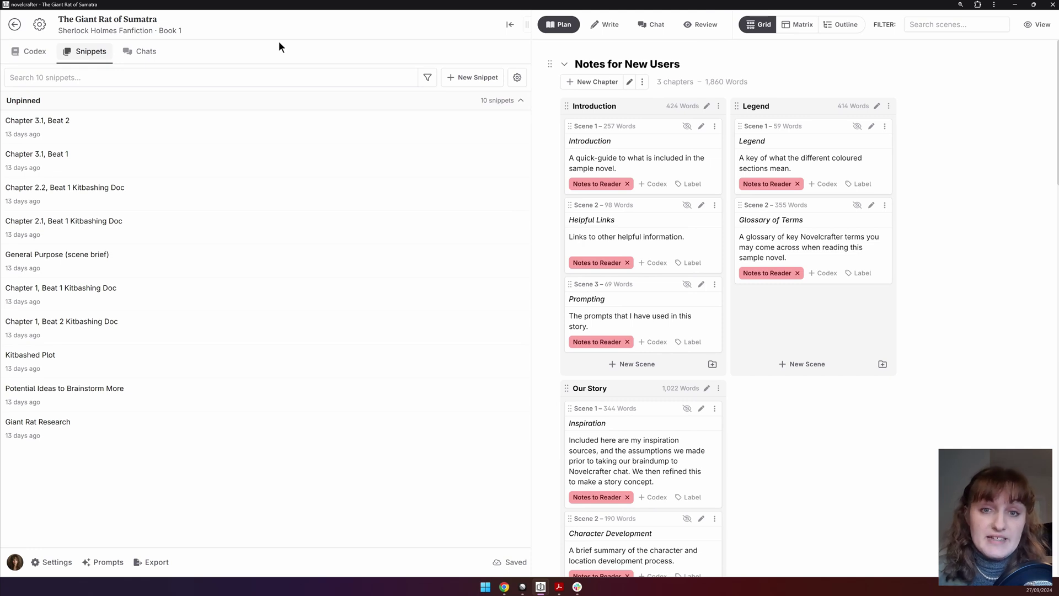
Open the Chapter 3.1, Beat 2 snippet, star and unstar it, and dock it as a side panel.
{"action": "left_click", "coordinate": [400, 128]}
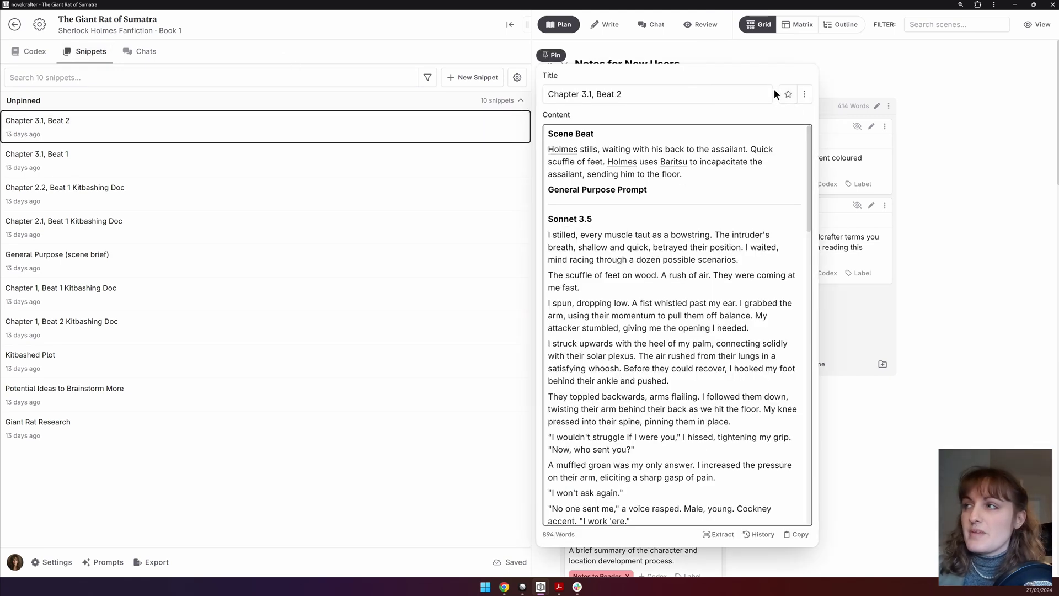
{"action": "left_click", "coordinate": [789, 95]}
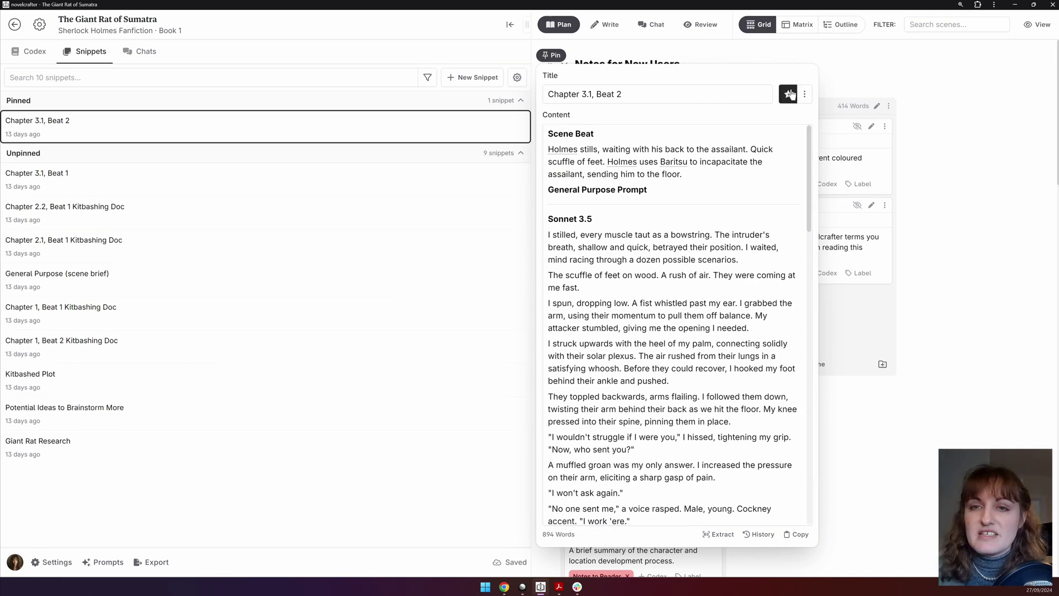
{"action": "left_click", "coordinate": [790, 95]}
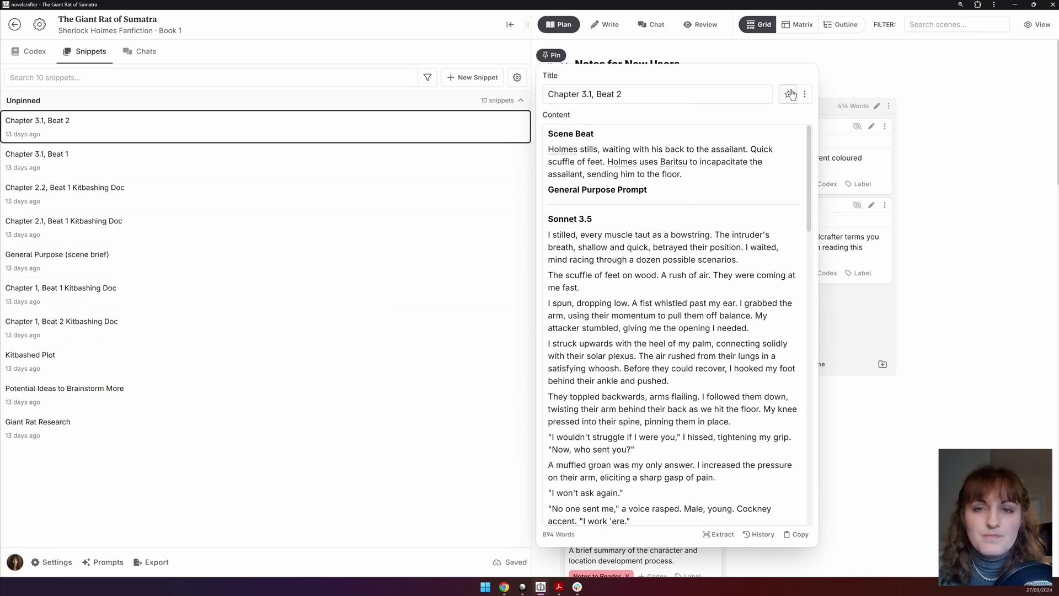
{"action": "left_click", "coordinate": [554, 57]}
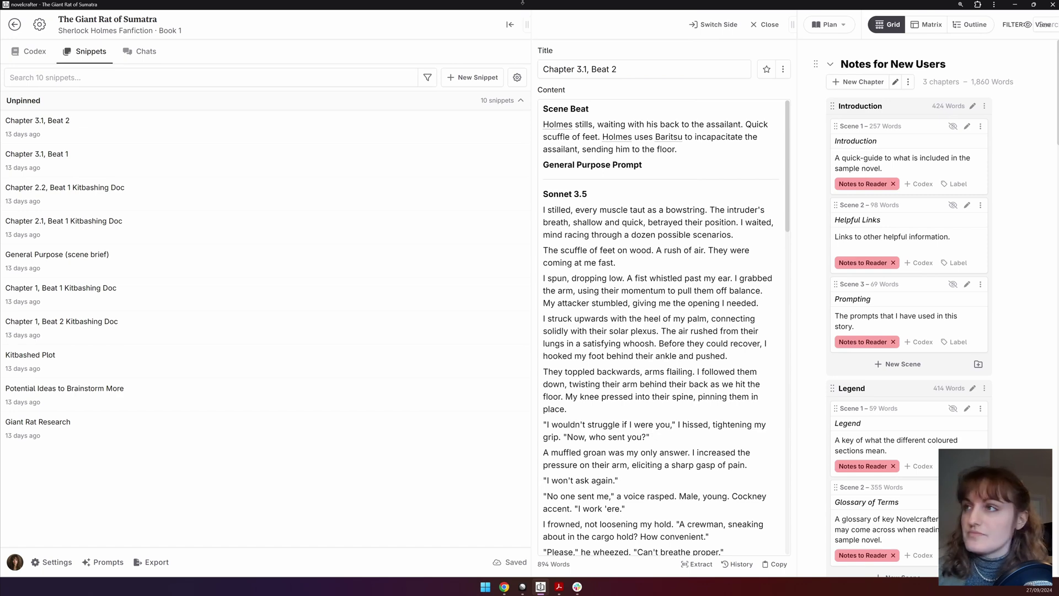
Preview the Chapter 3.1, Beat 1 snippet, check its archive/delete options, and close it.
{"action": "left_click", "coordinate": [151, 174]}
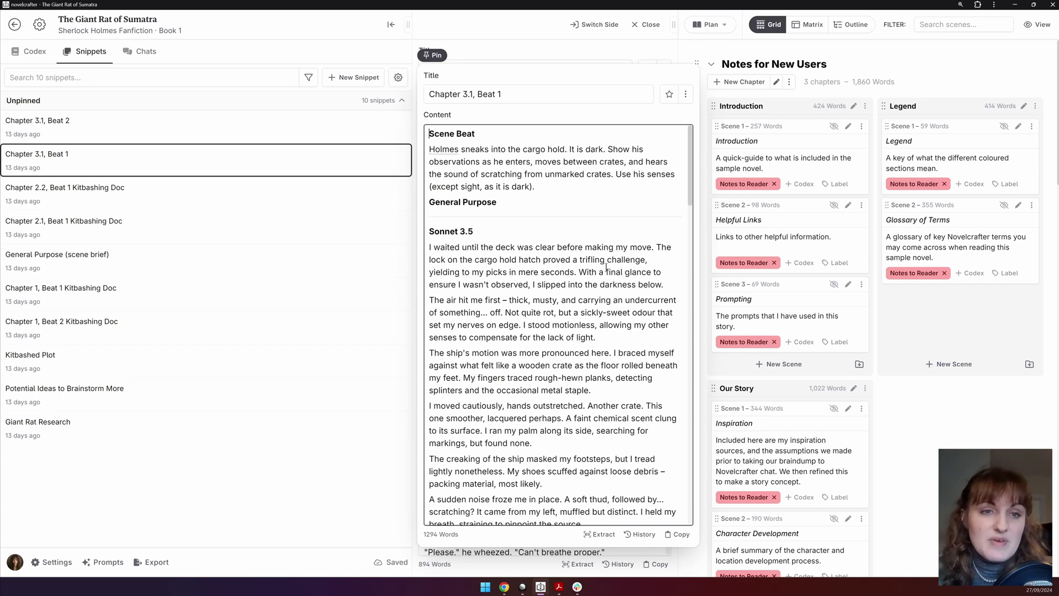
{"action": "left_click", "coordinate": [683, 99]}
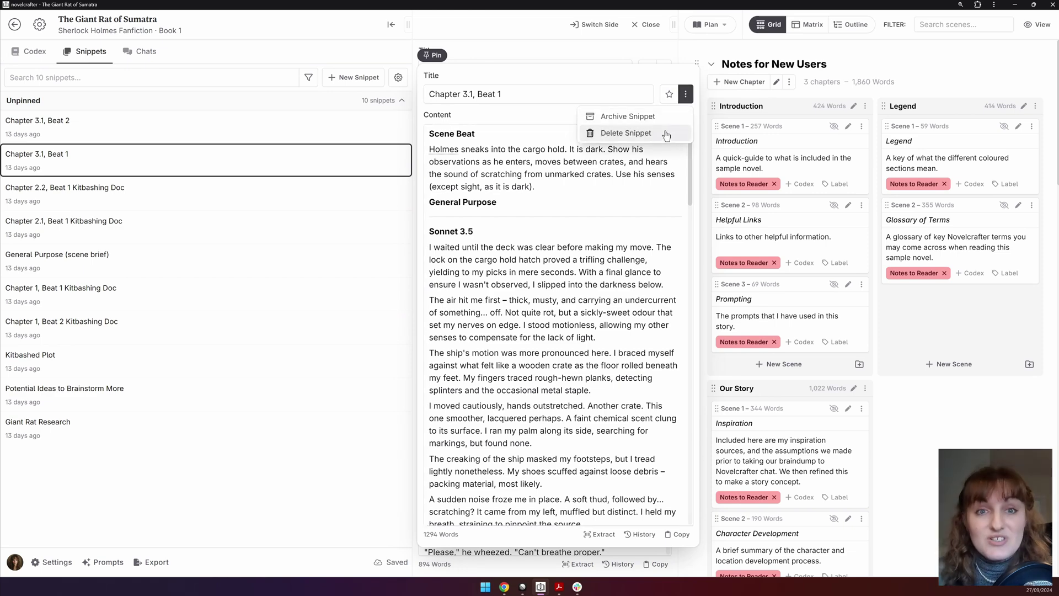
{"action": "left_click", "coordinate": [274, 48]}
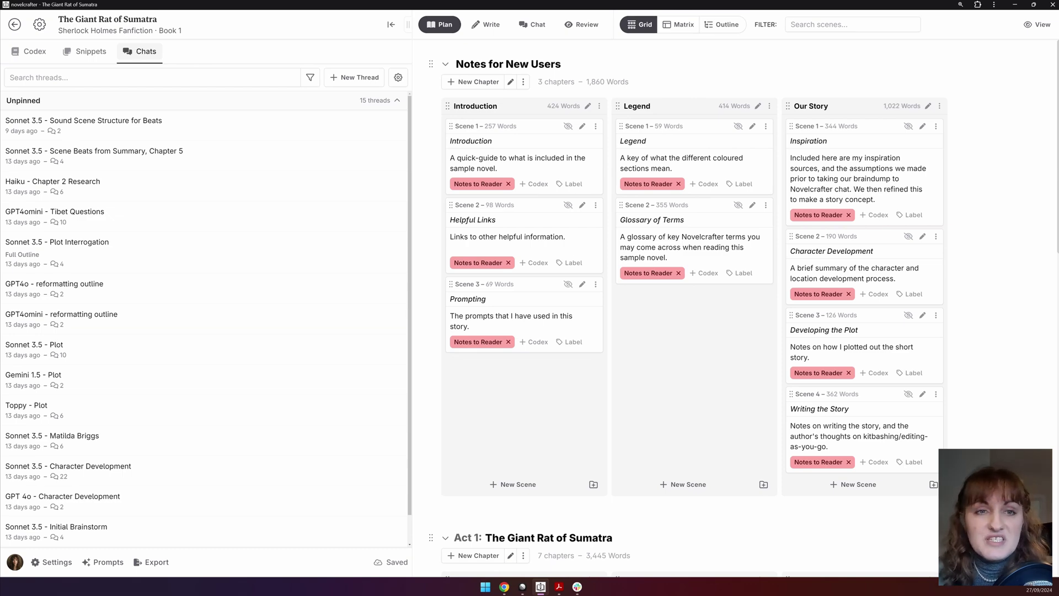
Preview the Sound Scene Structure for Beats thread, dock and move it, then open it full view.
{"action": "left_click", "coordinate": [189, 122]}
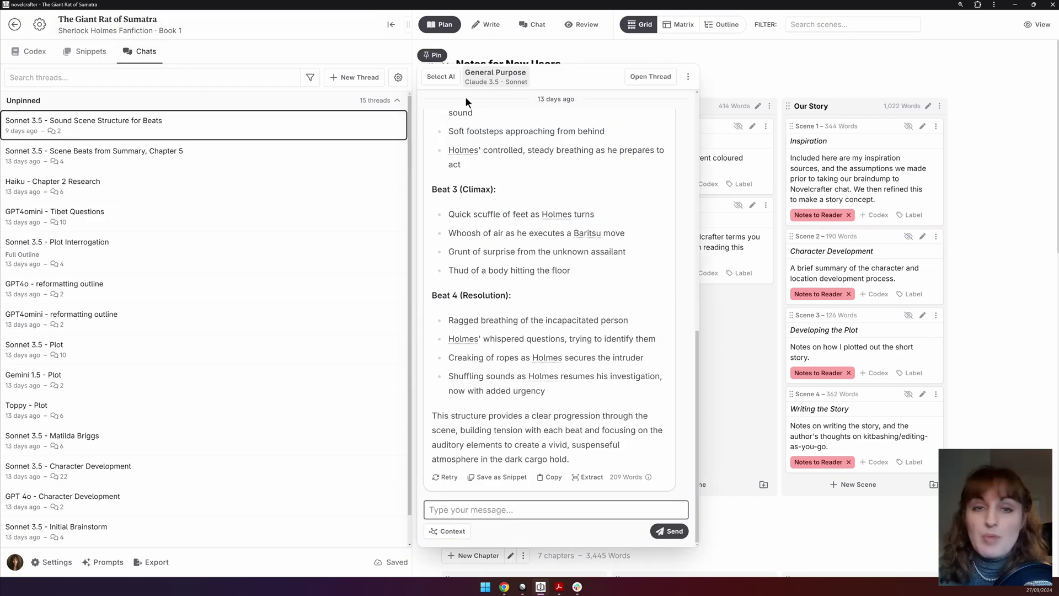
{"action": "left_click", "coordinate": [432, 55]}
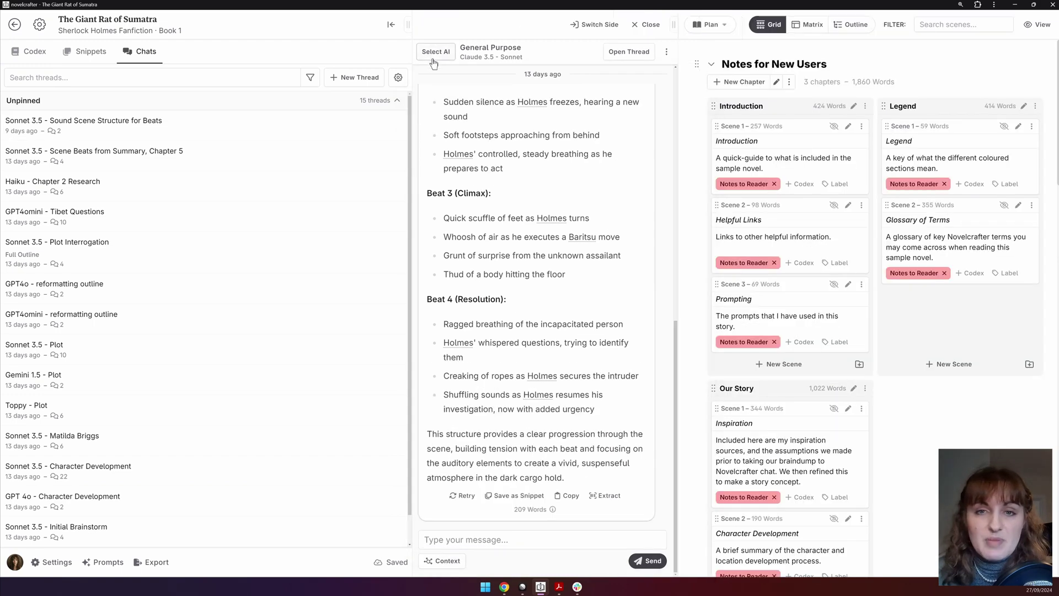
{"action": "left_click", "coordinate": [594, 24]}
{"action": "left_click", "coordinate": [980, 26]}
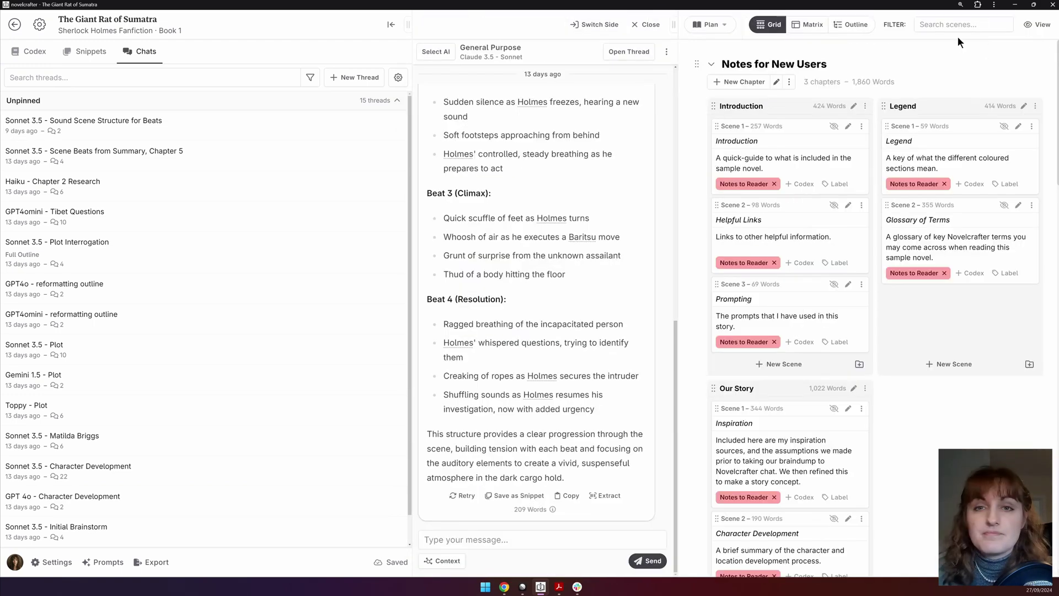
{"action": "left_click", "coordinate": [623, 54]}
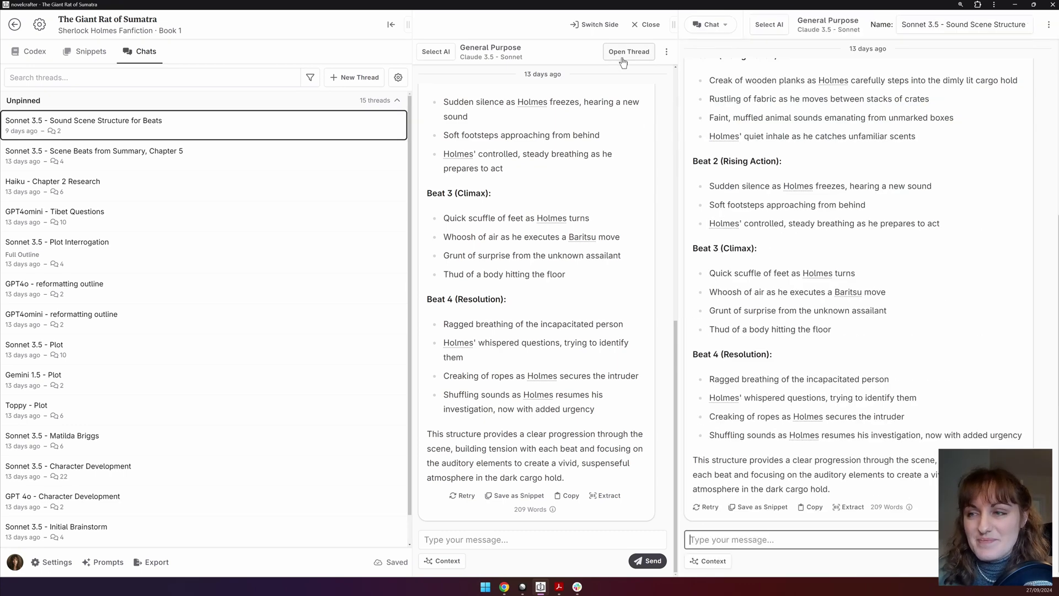
{"action": "left_click", "coordinate": [634, 29]}
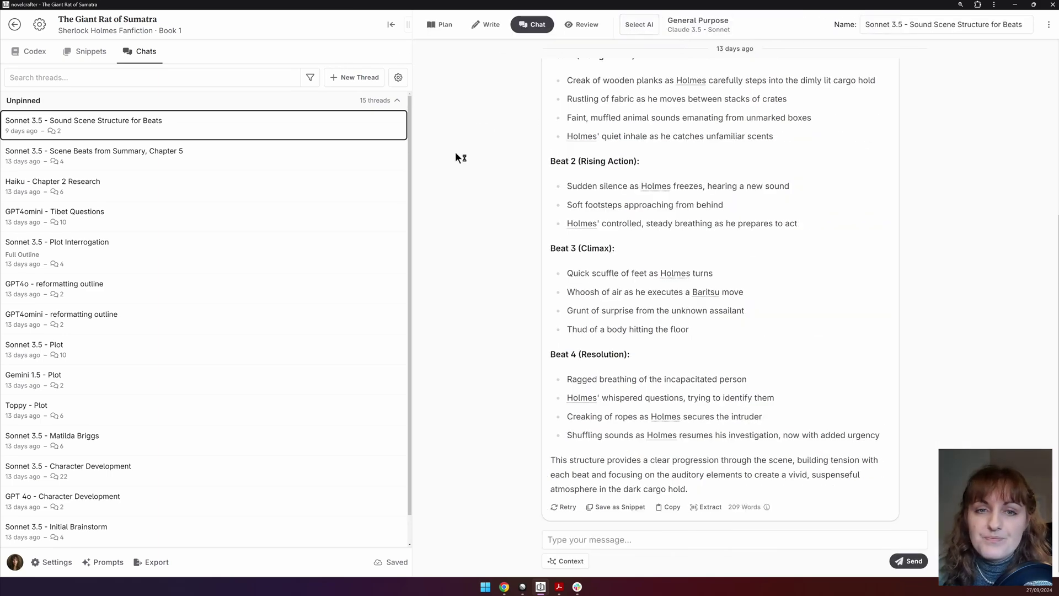
Preview the Scene Beats from Summary, Chapter 5 thread and check its pin/copy/archive/delete menu.
{"action": "left_click", "coordinate": [107, 160]}
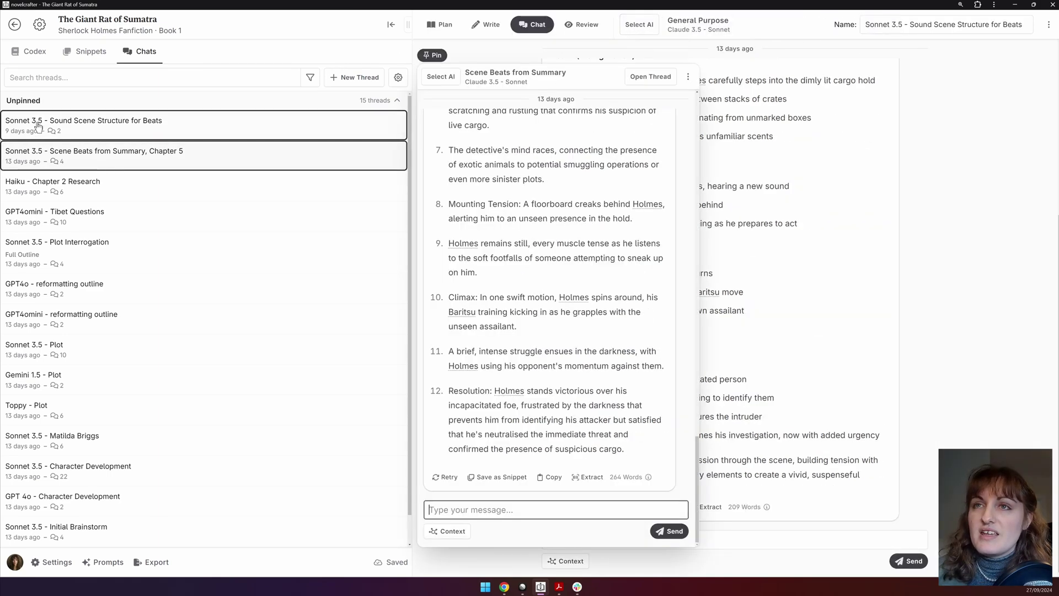
{"action": "left_click", "coordinate": [687, 78]}
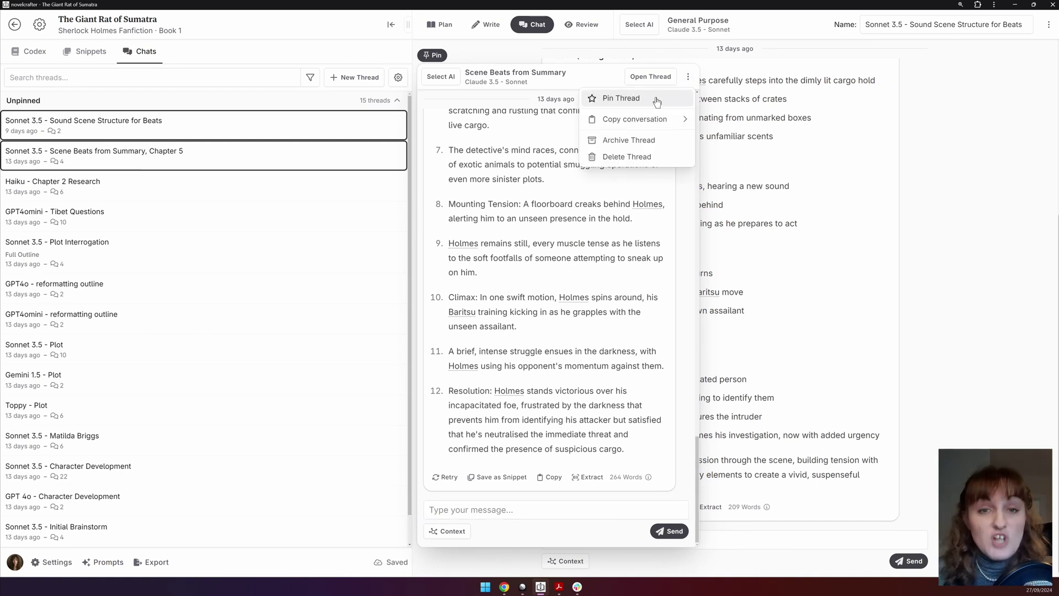
{"action": "mouse_move", "coordinate": [647, 122]}
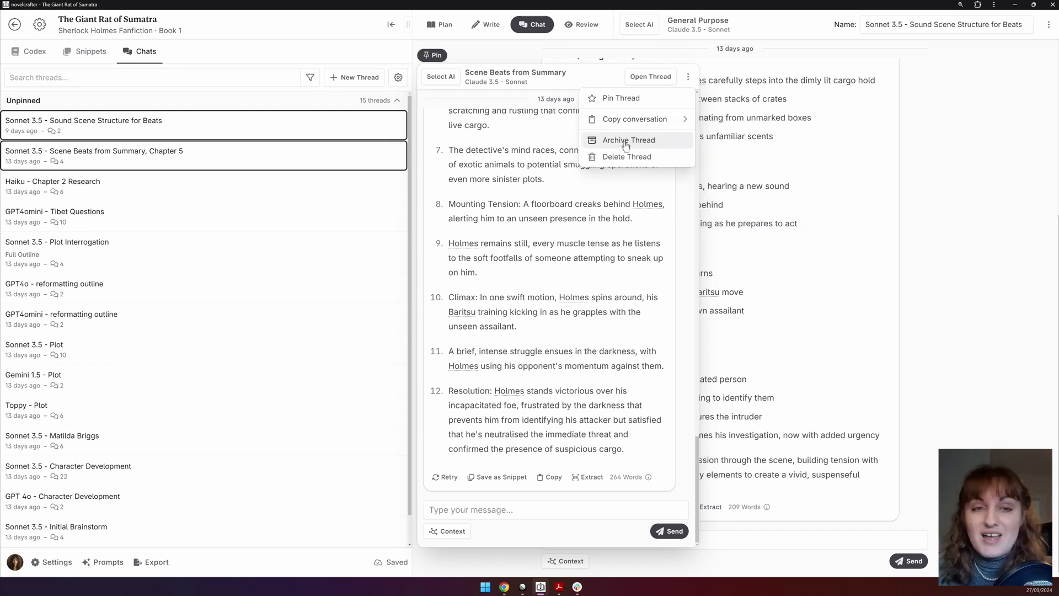
{"action": "key", "text": "Escape"}
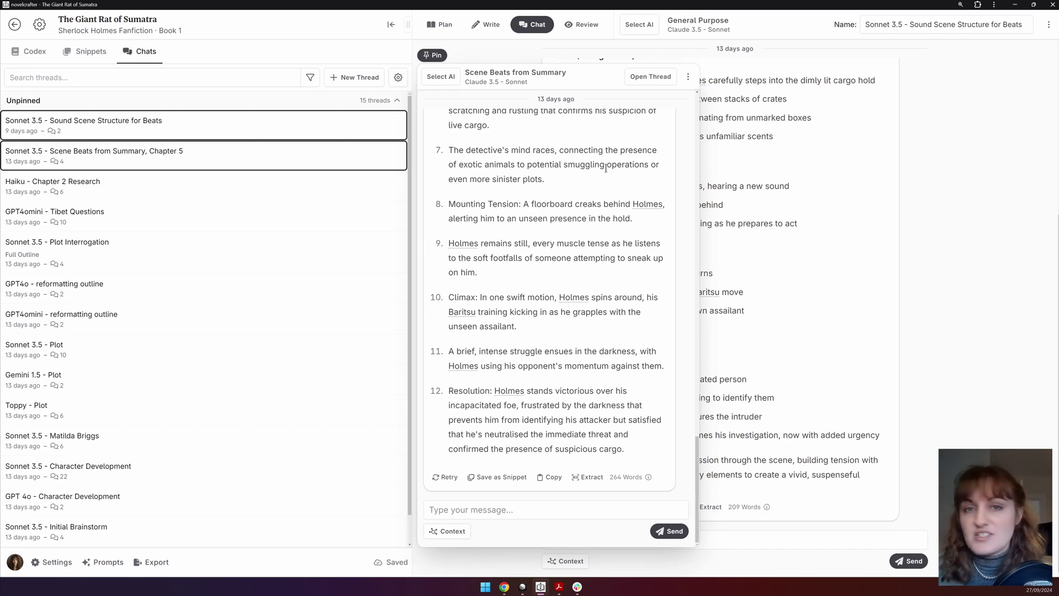
Open the Scene Beats thread, split the chat left, and set the right pane to Plan.
{"action": "left_click", "coordinate": [643, 76]}
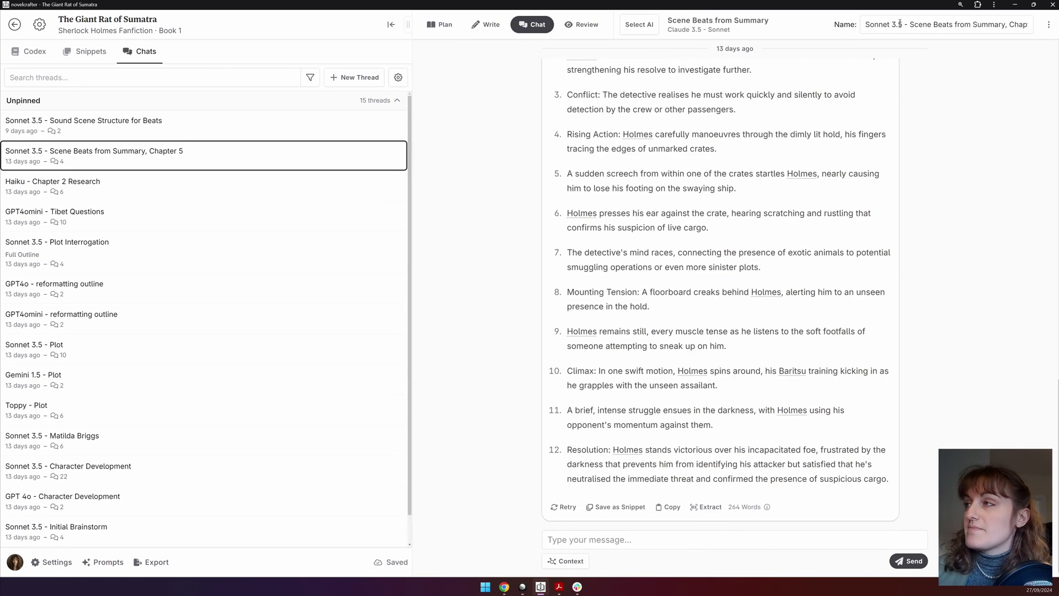
{"action": "left_click", "coordinate": [925, 26]}
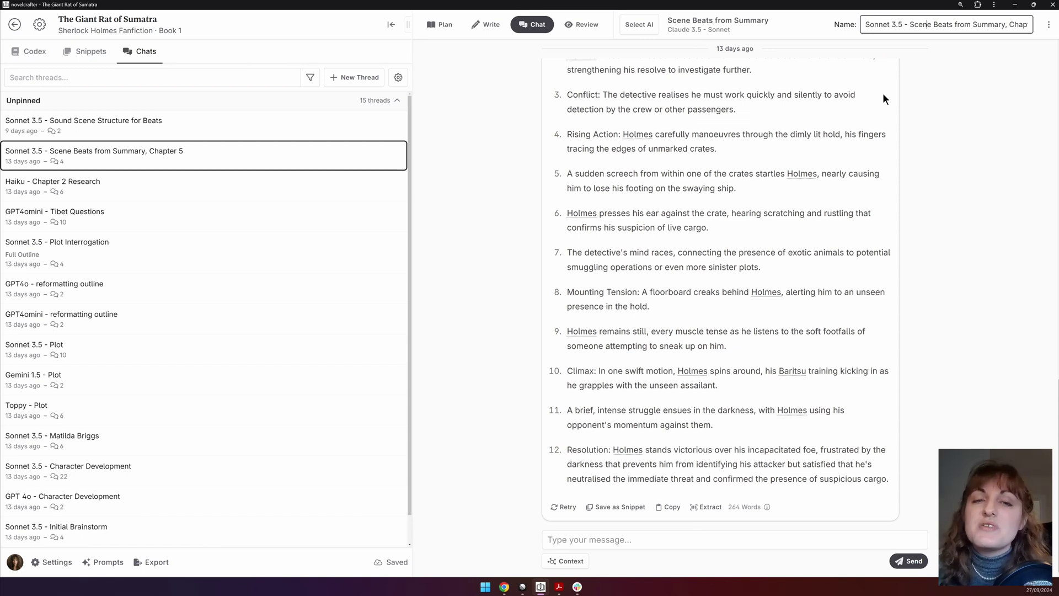
{"action": "left_click", "coordinate": [1050, 26]}
{"action": "left_click", "coordinate": [985, 66]}
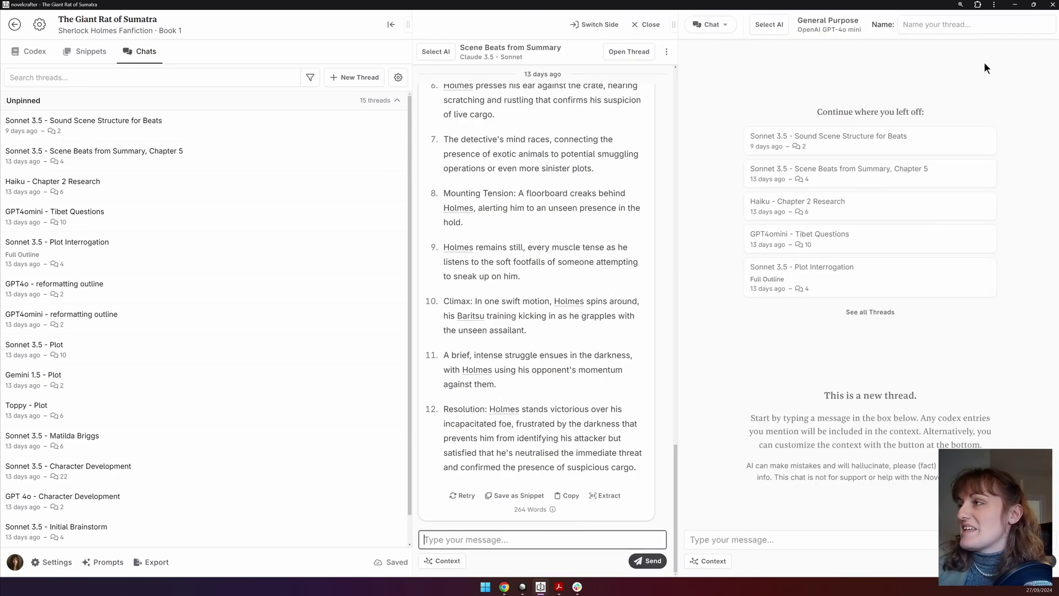
{"action": "left_click", "coordinate": [713, 25]}
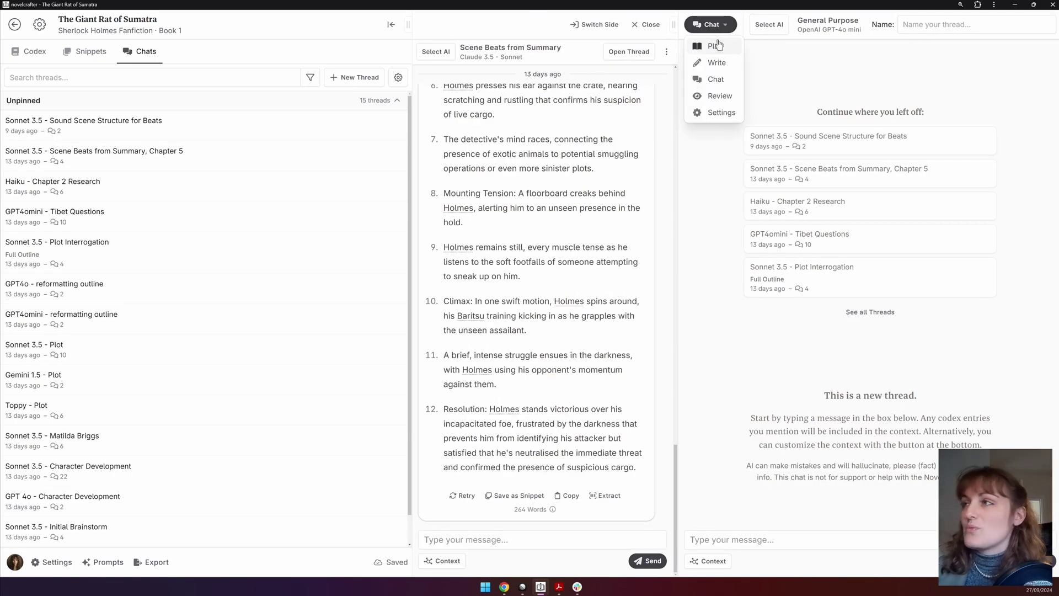
{"action": "left_click", "coordinate": [716, 45]}
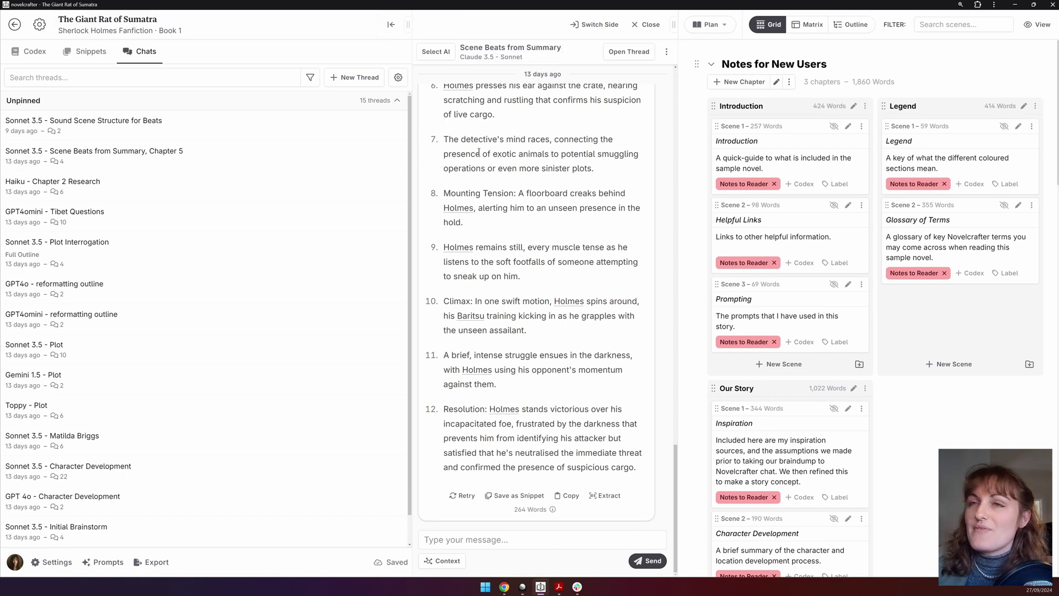